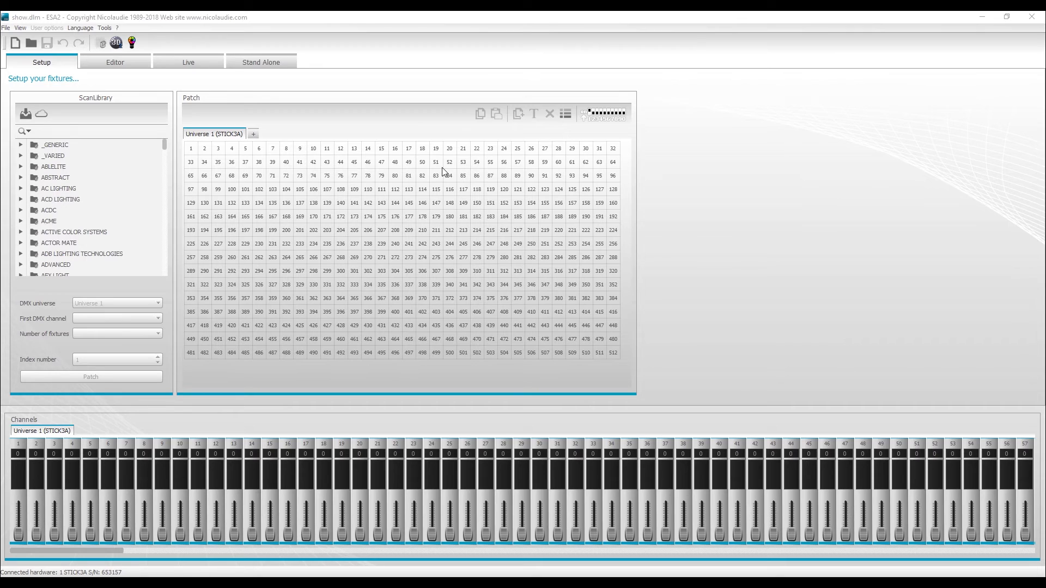
- Patch four _GENERIC rgbw fixtures onto channels 1–16, then go to the Editor page
click(217, 134)
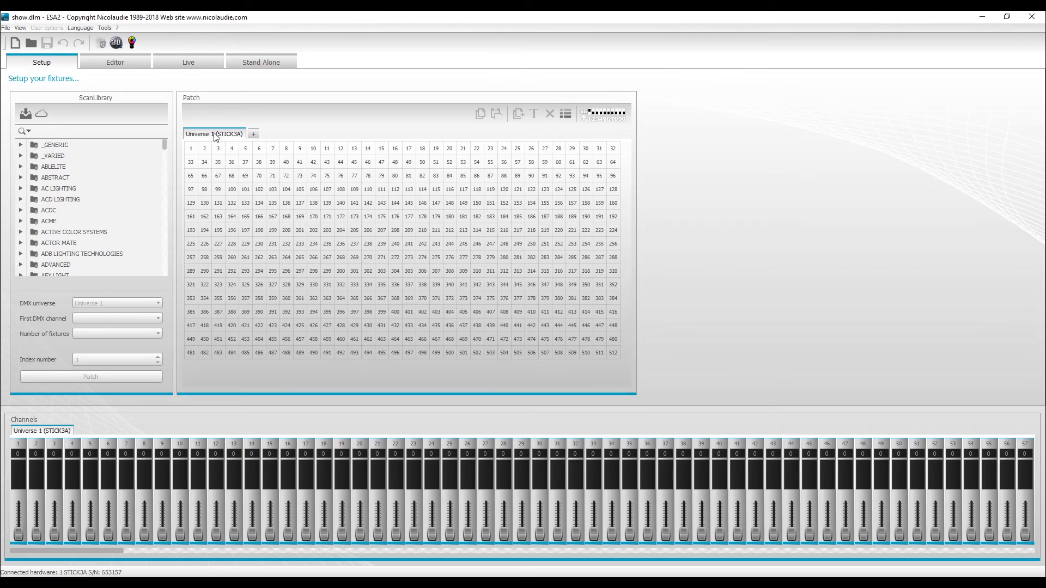
click(22, 145)
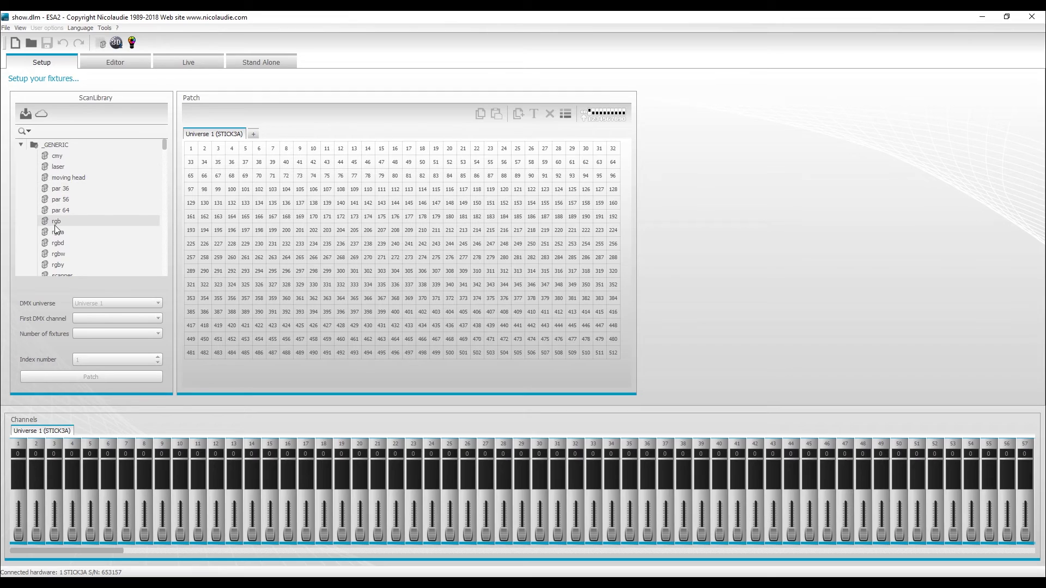
click(65, 254)
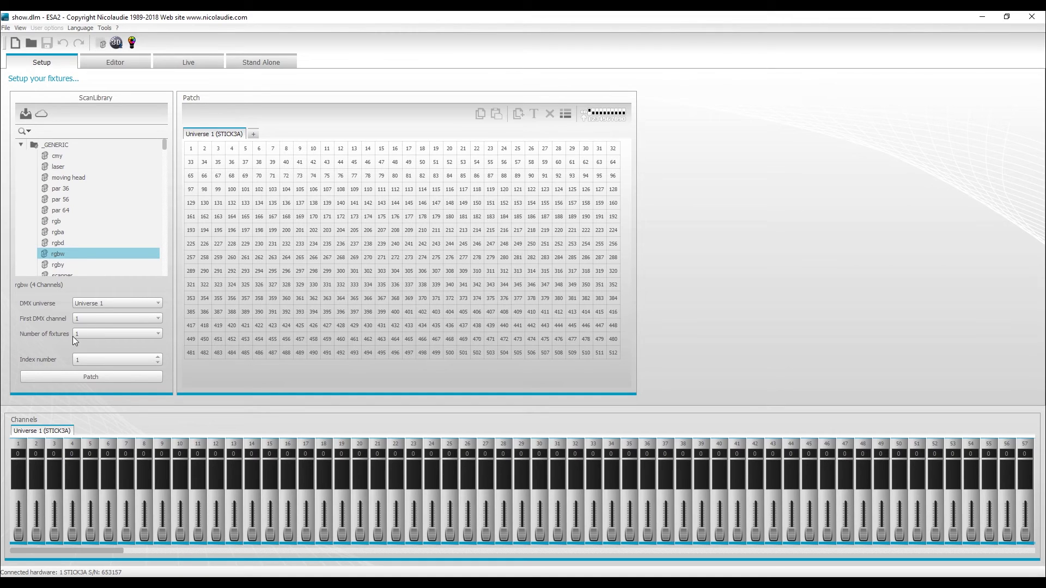
click(77, 378)
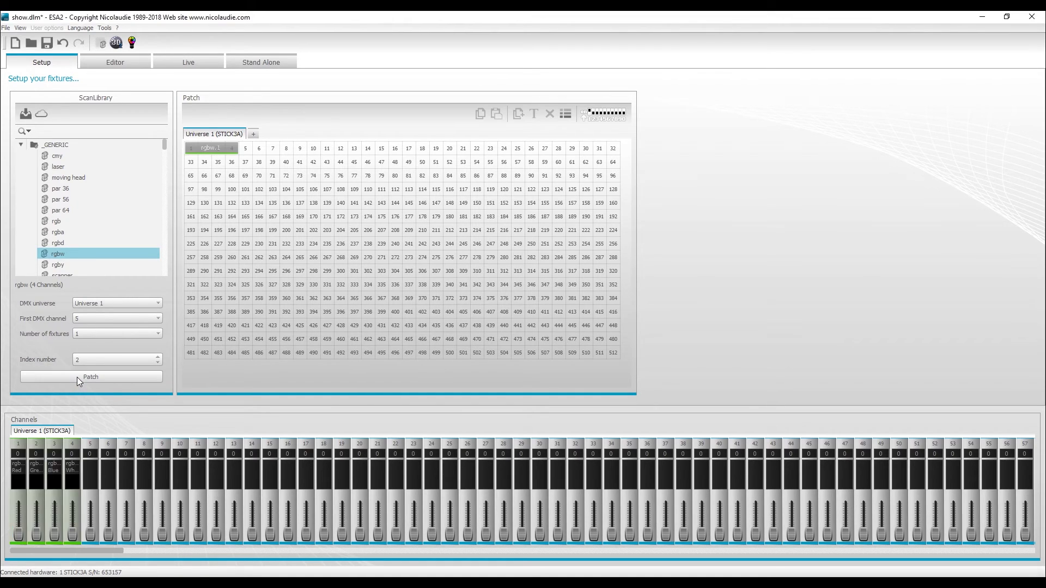
click(77, 377)
click(77, 377)
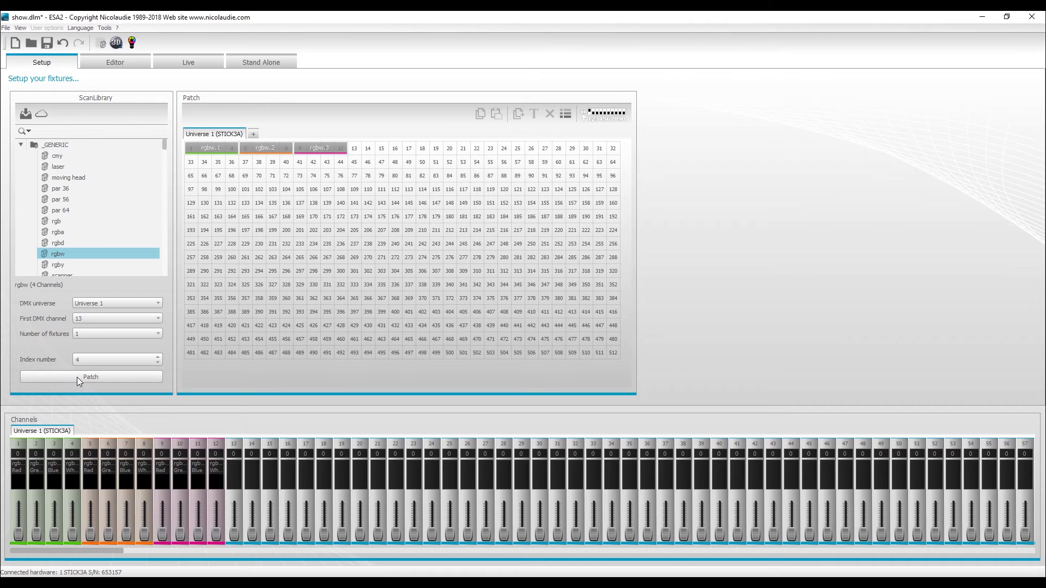
click(76, 377)
click(116, 63)
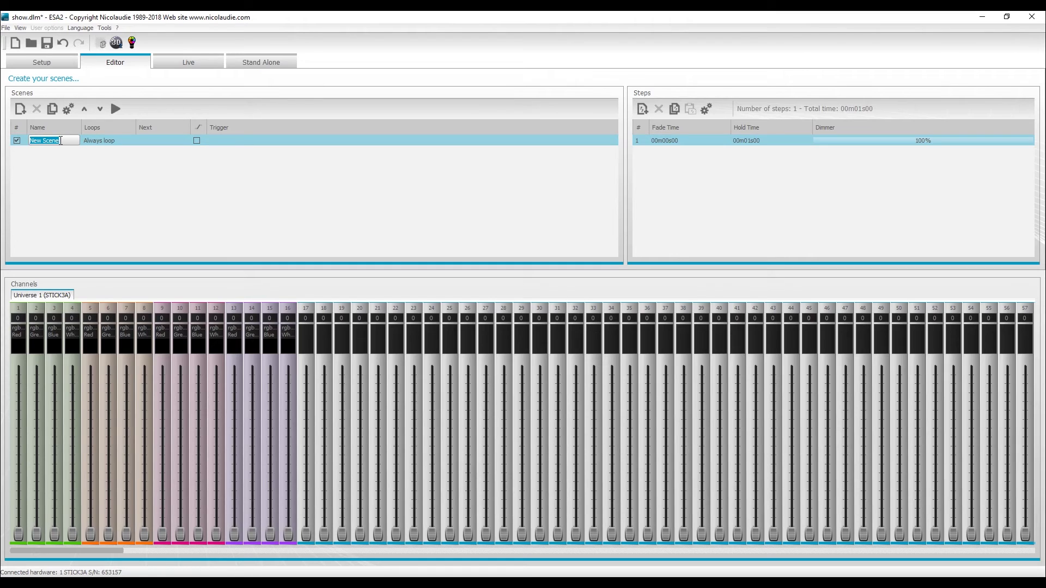
- Rename the first scene 'Black out' and add a second New Scene below it
text(Black out)
click(22, 109)
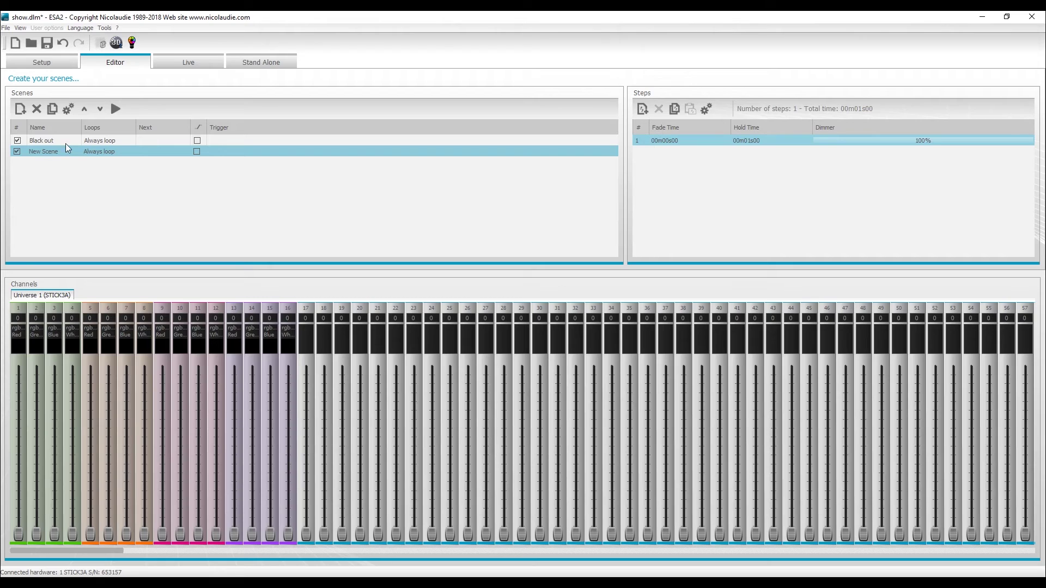
click(101, 44)
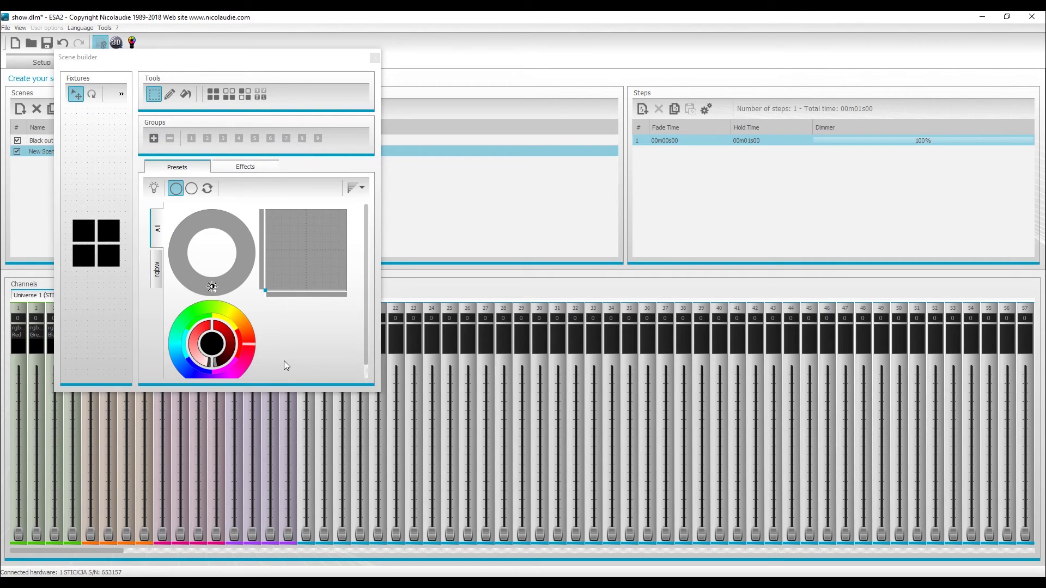
- Colour all four fixtures violet in one horizontal row, then add New Scene (2)
drag(267, 75, 430, 139)
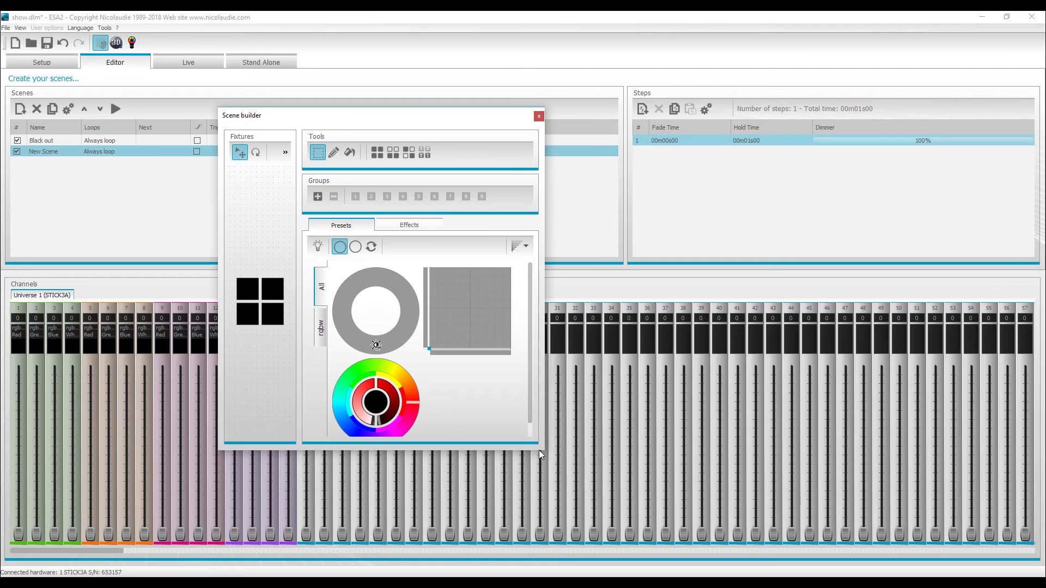
drag(543, 451, 629, 478)
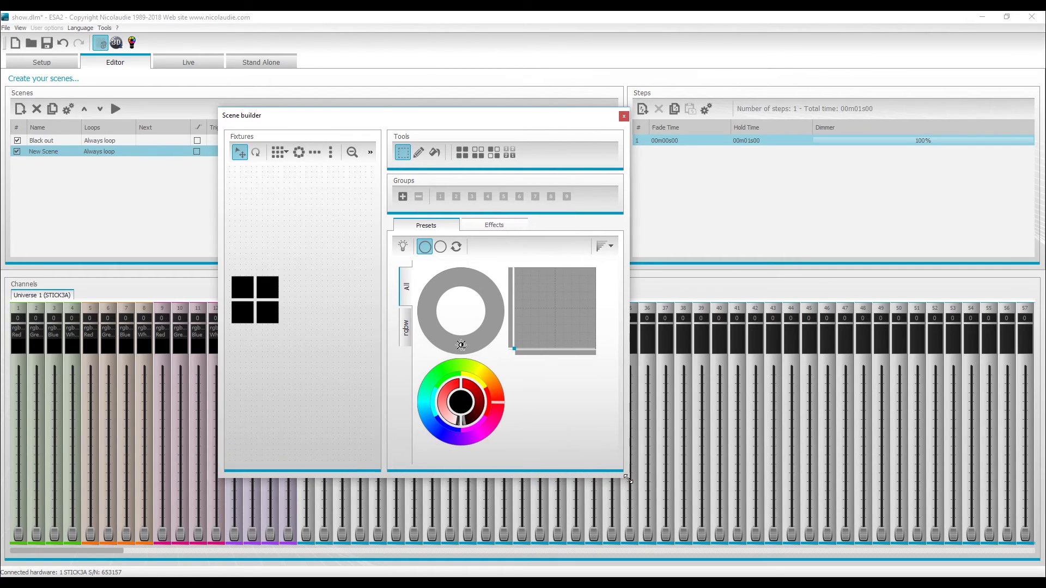
drag(234, 261, 308, 357)
drag(489, 397, 459, 452)
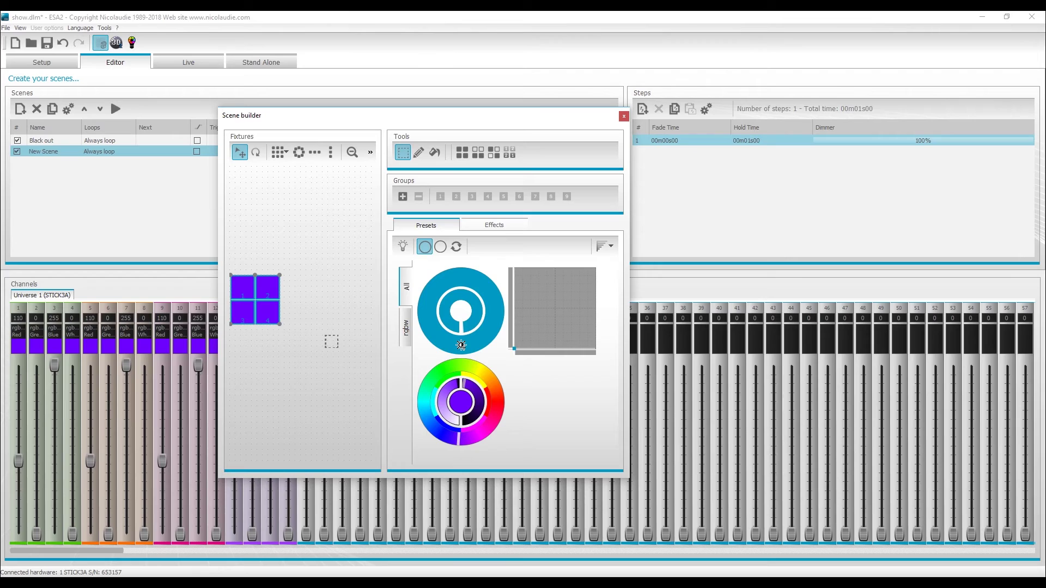
click(314, 154)
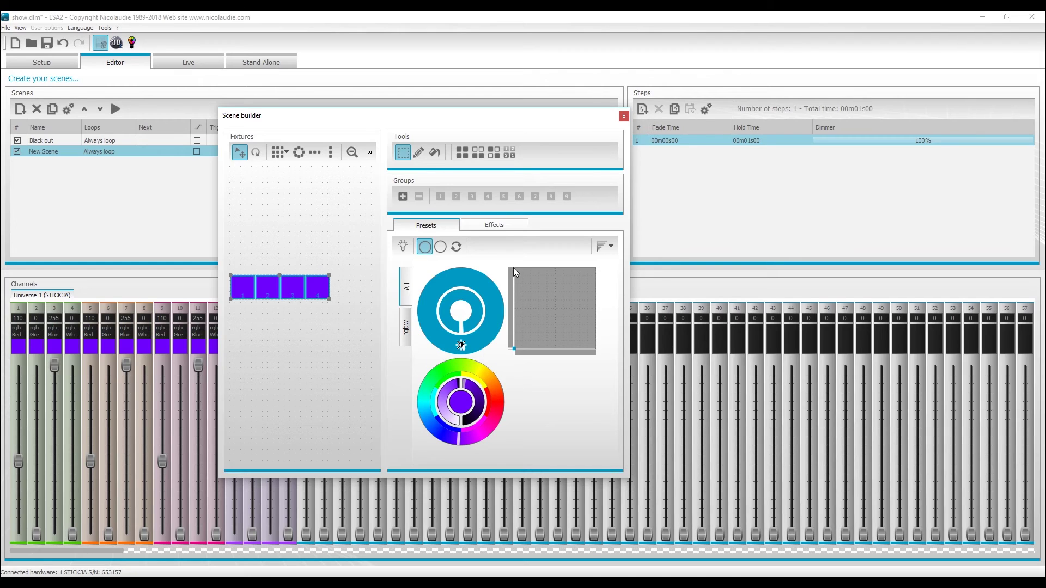
click(624, 117)
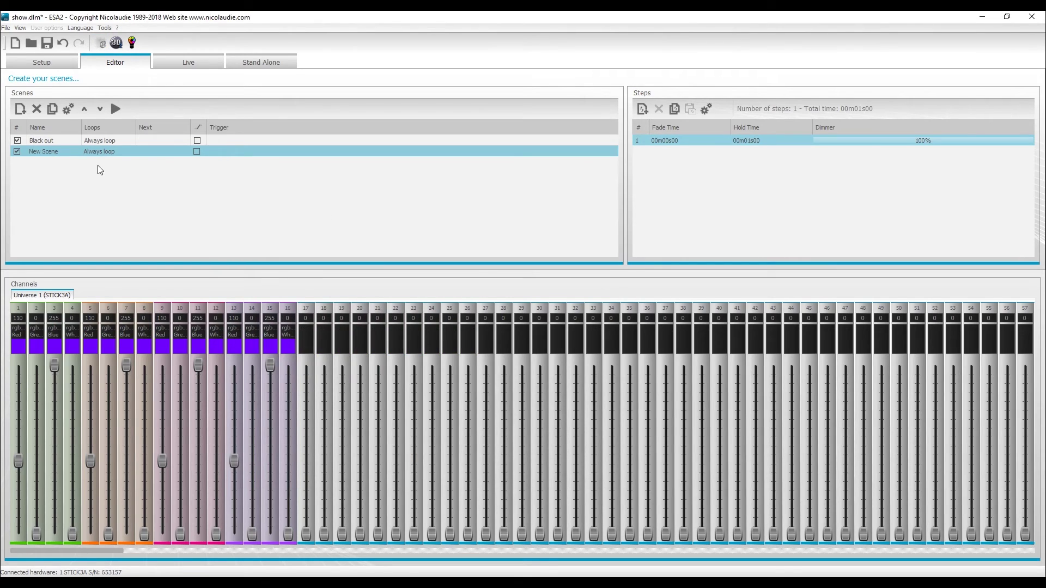
click(20, 111)
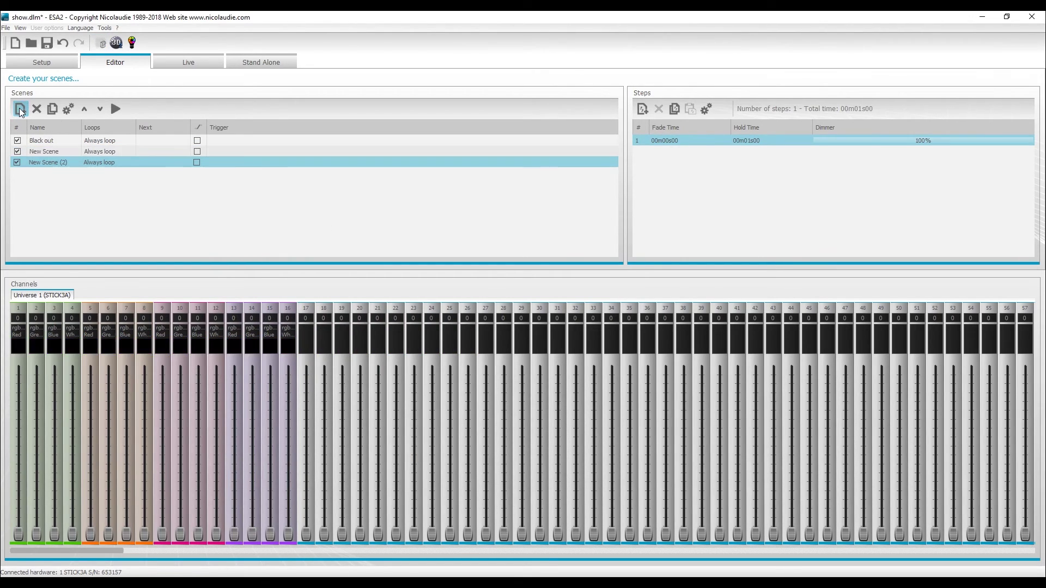
- Open the scene builder for New Scene (2) and show the rgbw presets
click(101, 43)
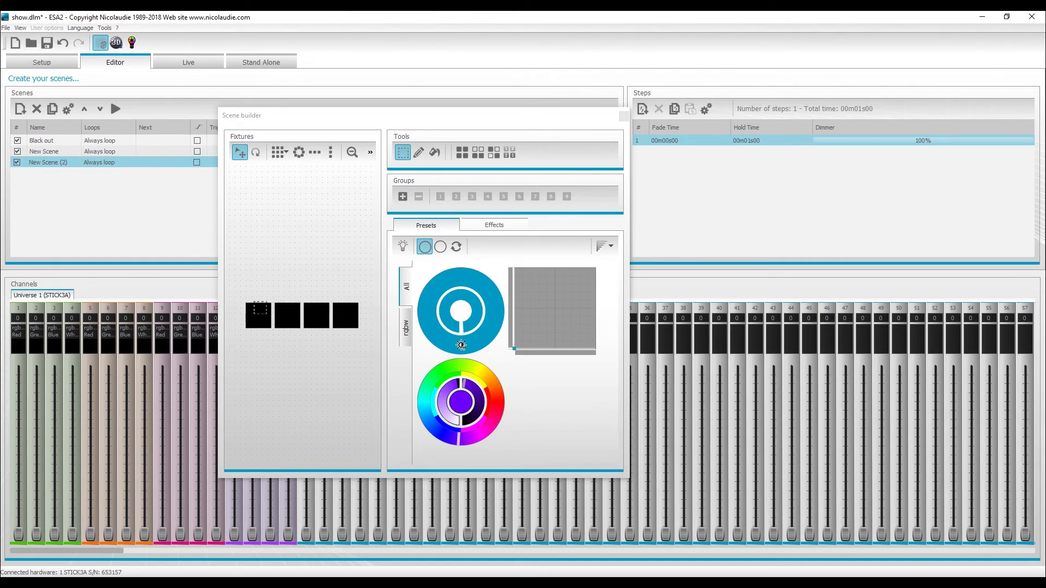
click(239, 291)
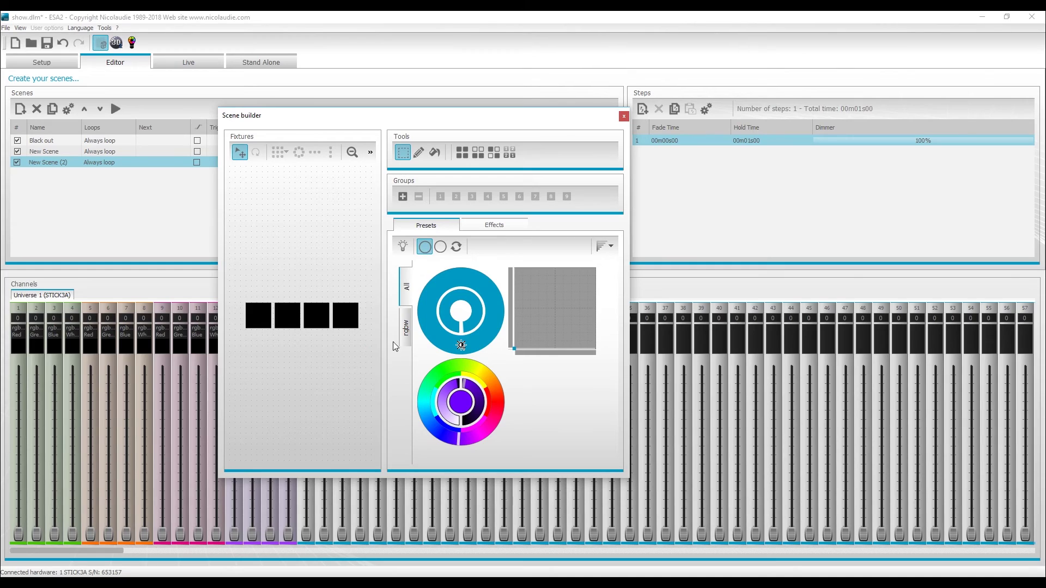
click(405, 329)
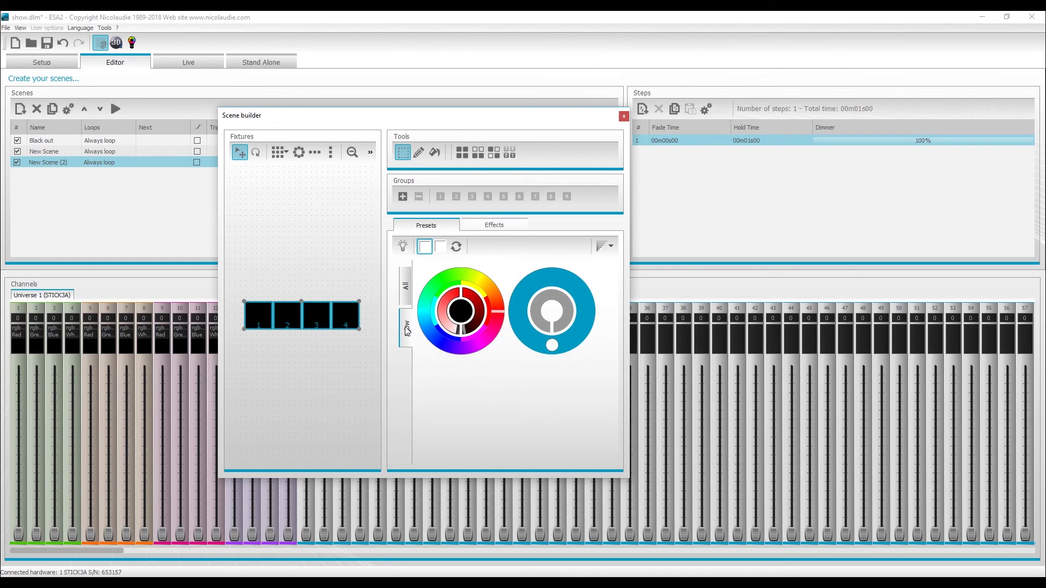
click(238, 292)
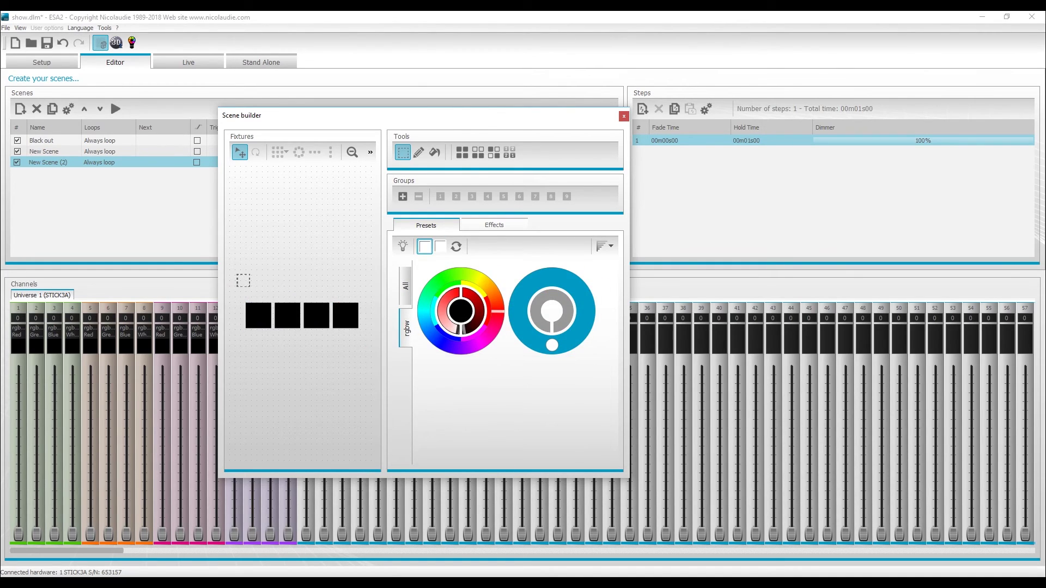
mouse_move(240, 279)
mouse_down()
mouse_move(242, 328)
mouse_move(367, 339)
mouse_up()
click(264, 319)
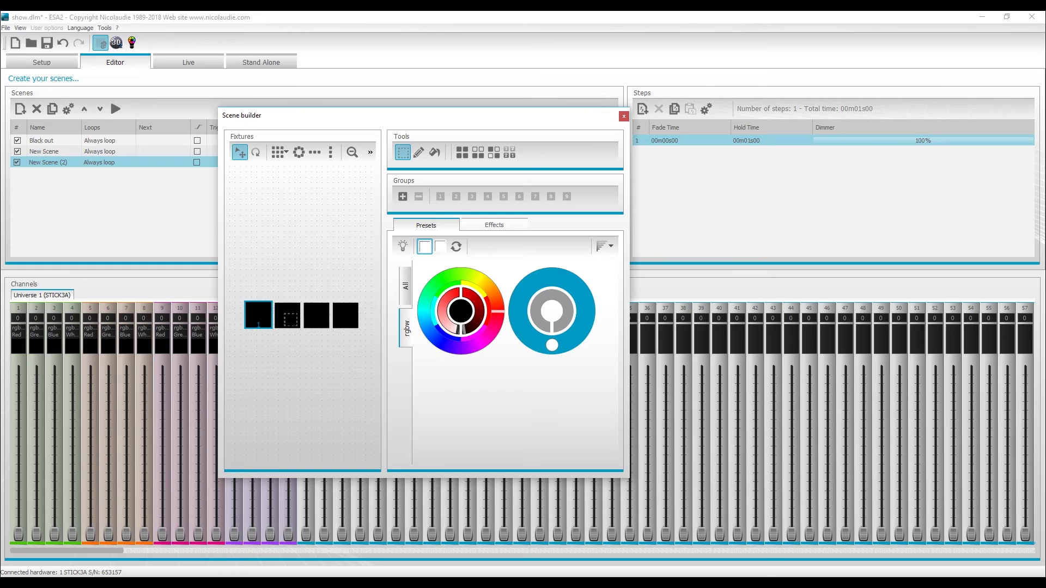
click(290, 319)
click(299, 265)
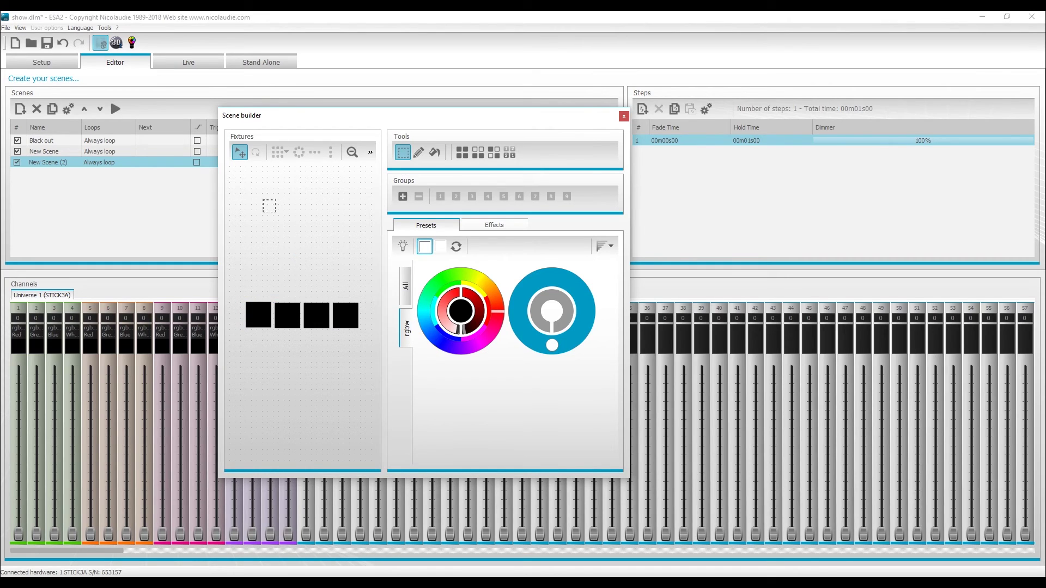
- Nudge fixture 1 into line, select all four fixtures, and show the Effects page
click(240, 153)
drag(234, 279, 369, 360)
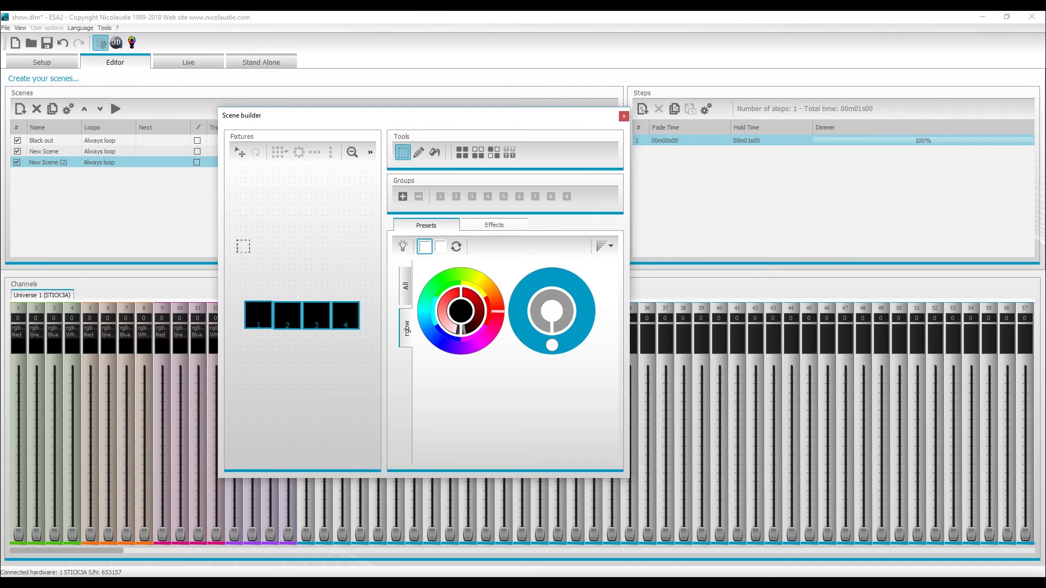
click(239, 153)
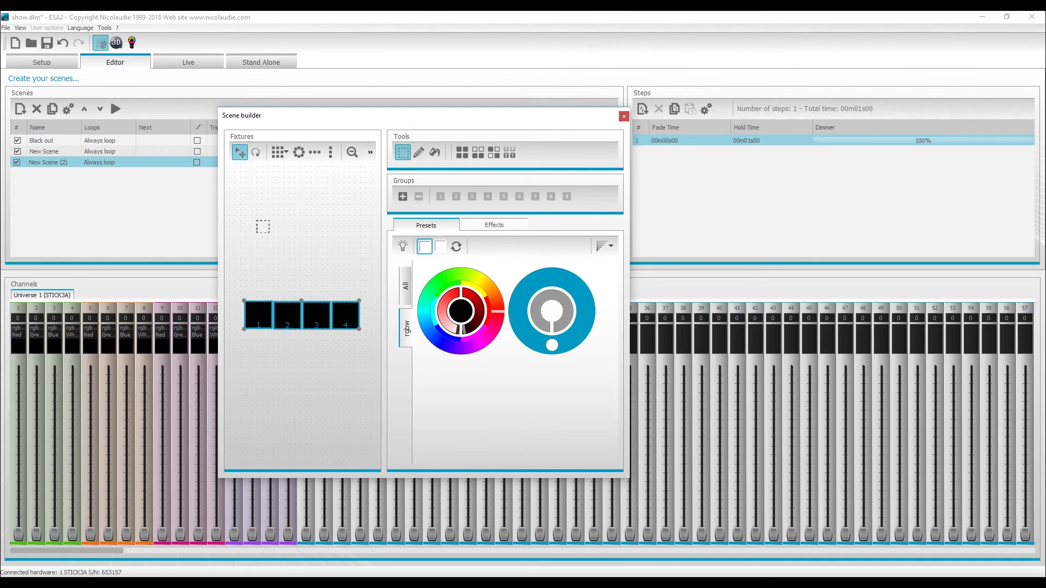
click(279, 287)
click(258, 308)
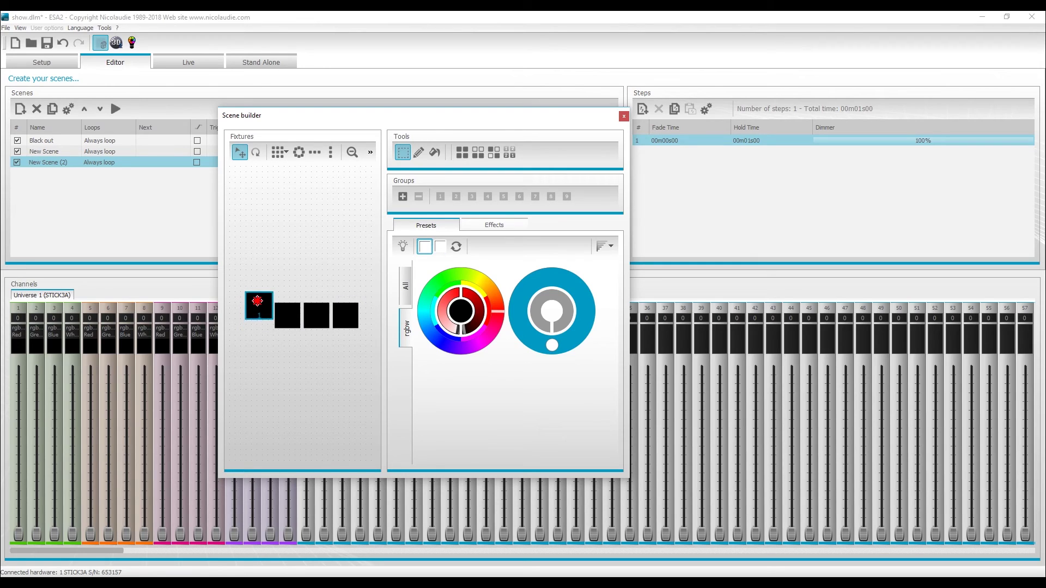
drag(258, 308, 256, 311)
click(255, 193)
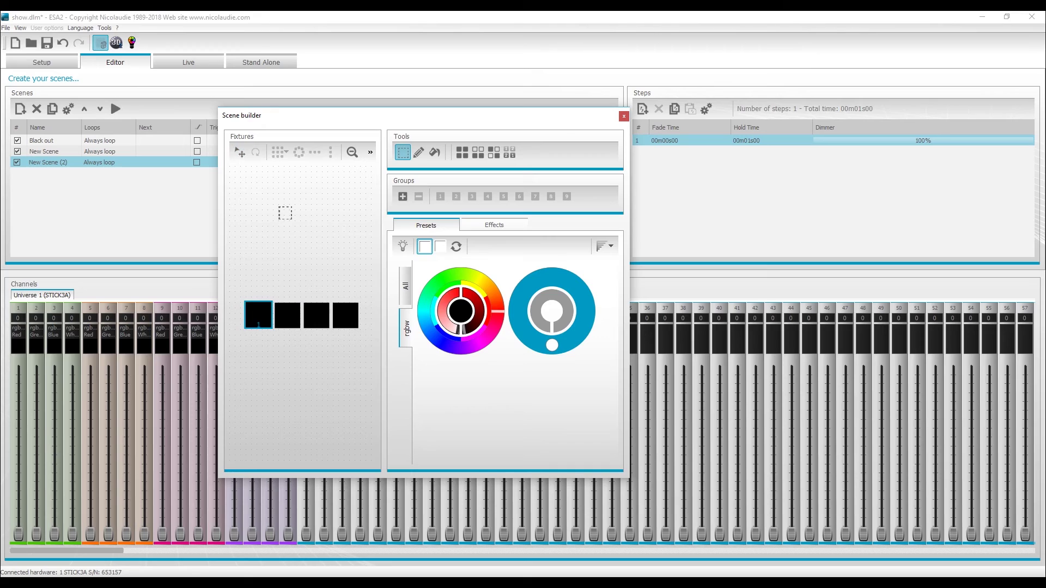
mouse_move(243, 285)
mouse_down()
mouse_move(245, 296)
mouse_move(375, 364)
mouse_up()
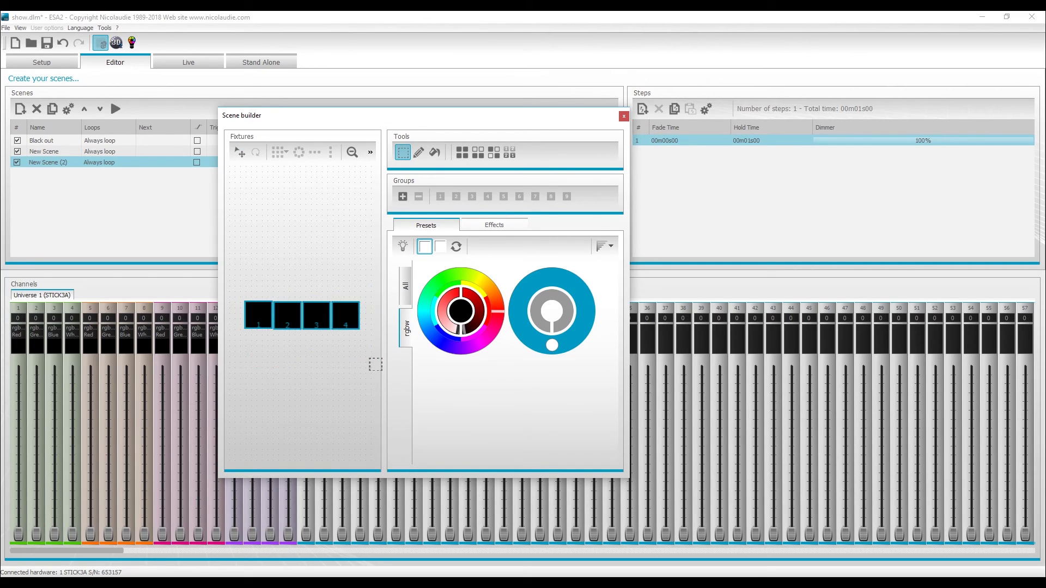
click(506, 226)
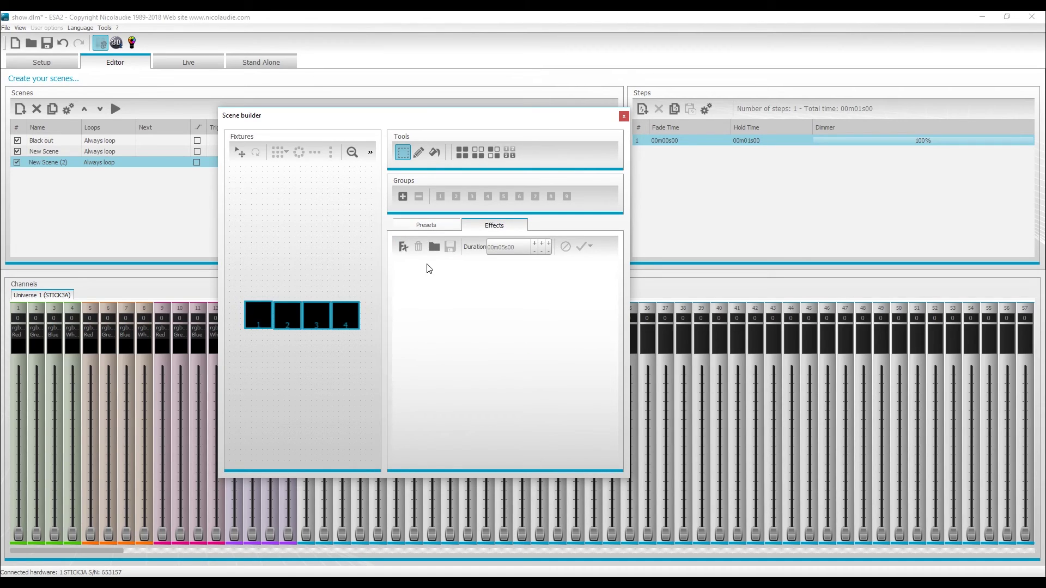
- Add a Burst pixel effect to the fixtures and raise its colour width to 187
click(403, 249)
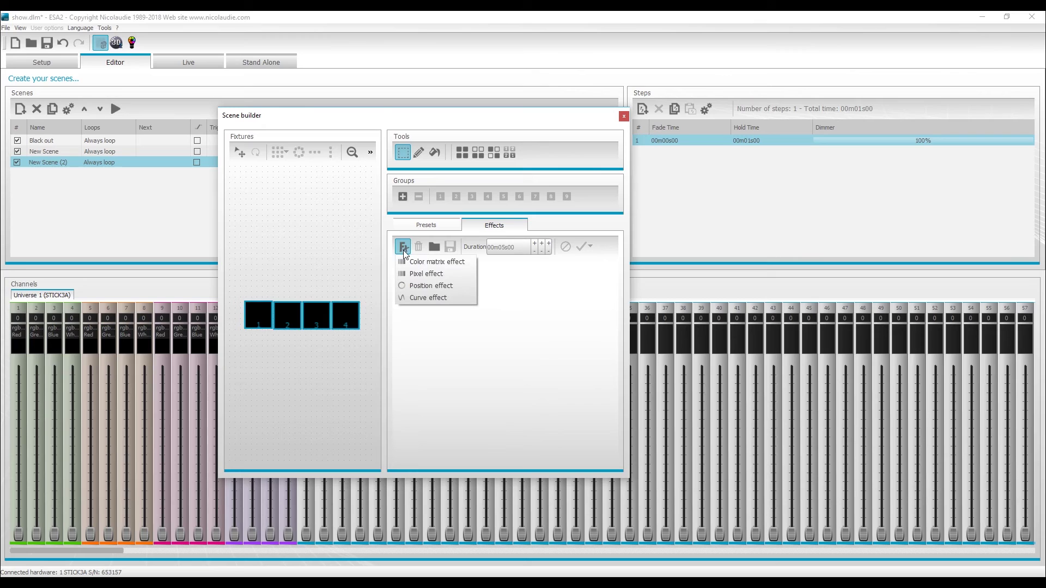
click(425, 274)
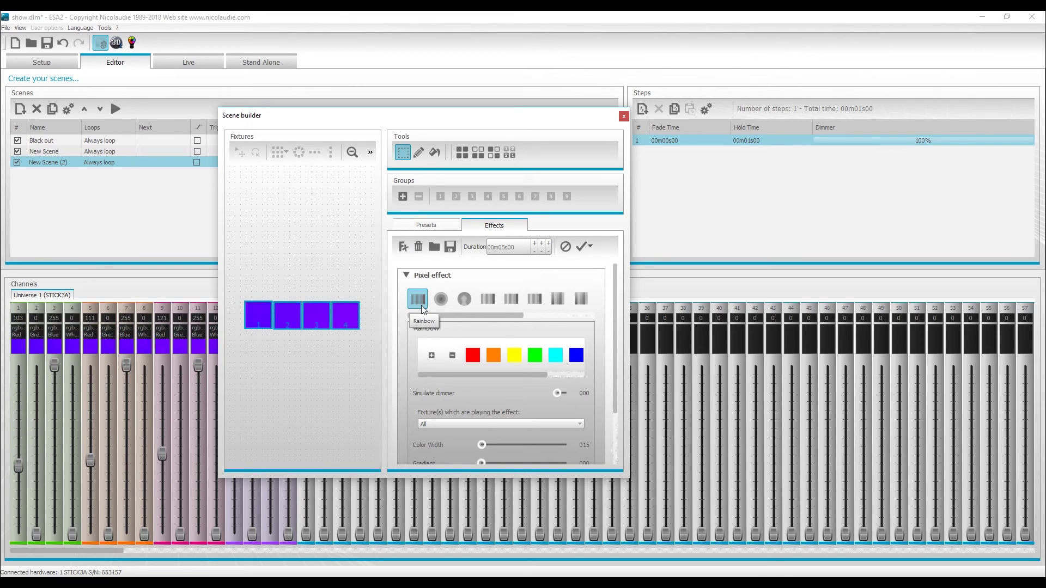
mouse_move(450, 315)
mouse_down()
mouse_move(535, 306)
mouse_move(444, 305)
mouse_up()
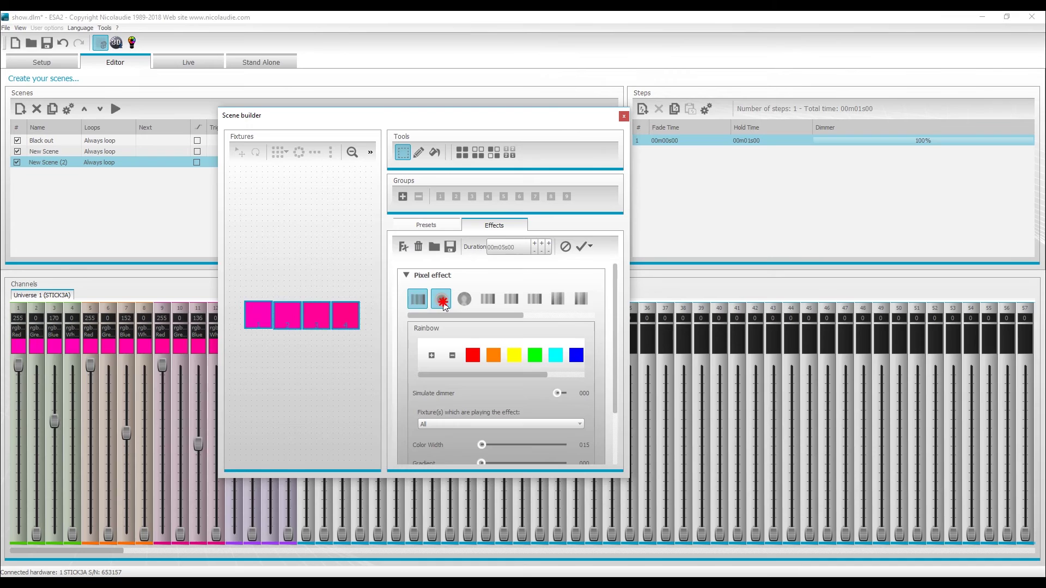
click(443, 301)
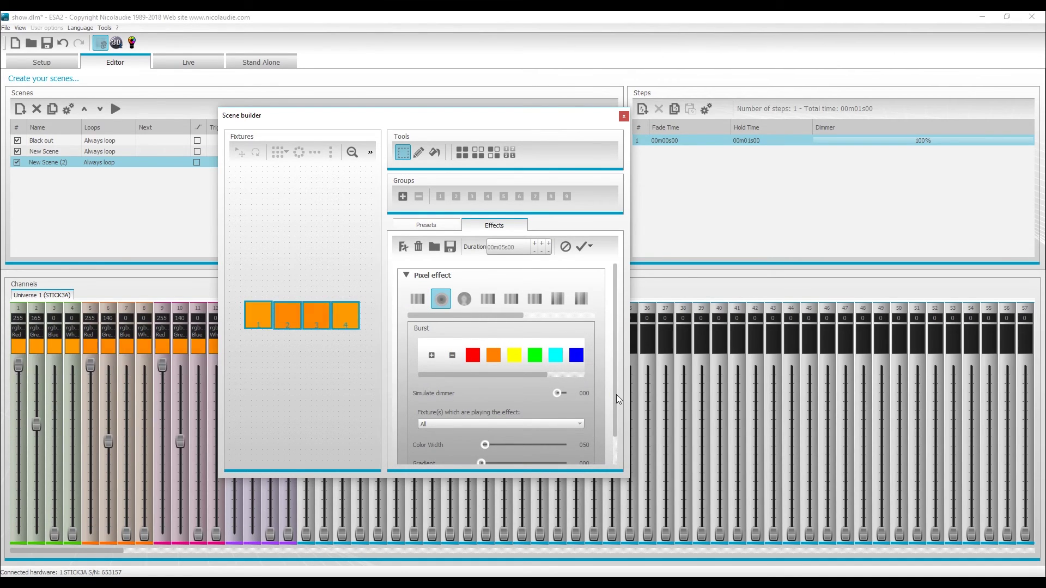
mouse_move(616, 395)
mouse_down()
mouse_move(610, 427)
mouse_move(611, 384)
mouse_up()
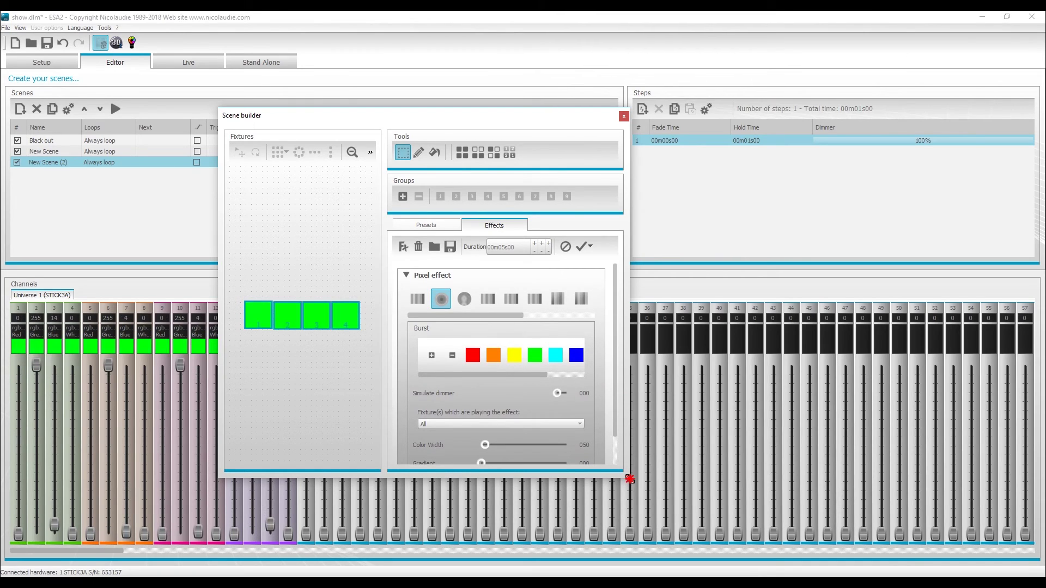
drag(630, 479, 656, 526)
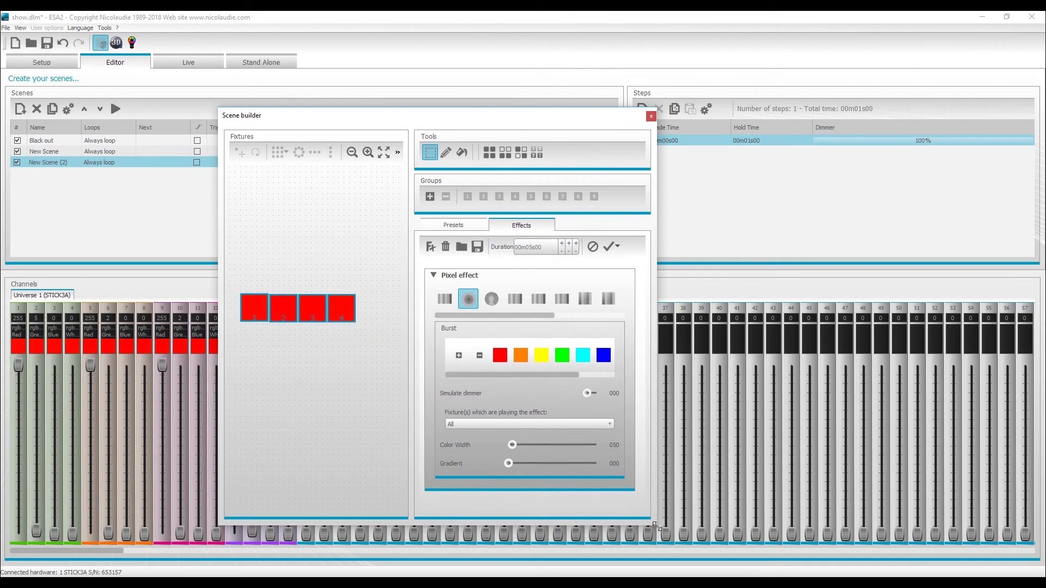
click(389, 152)
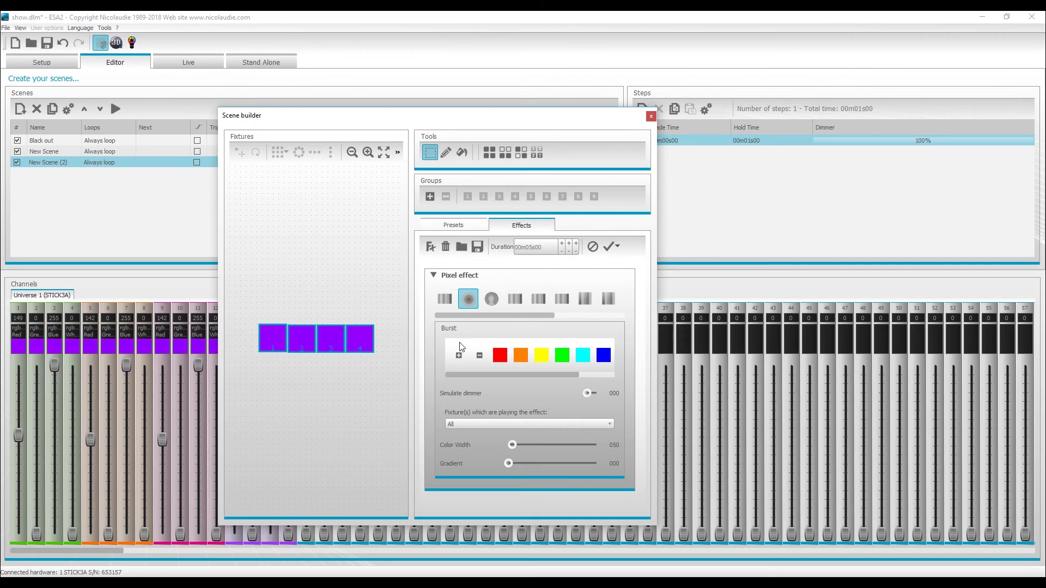
mouse_move(513, 446)
mouse_down()
mouse_move(526, 448)
mouse_move(508, 446)
mouse_up()
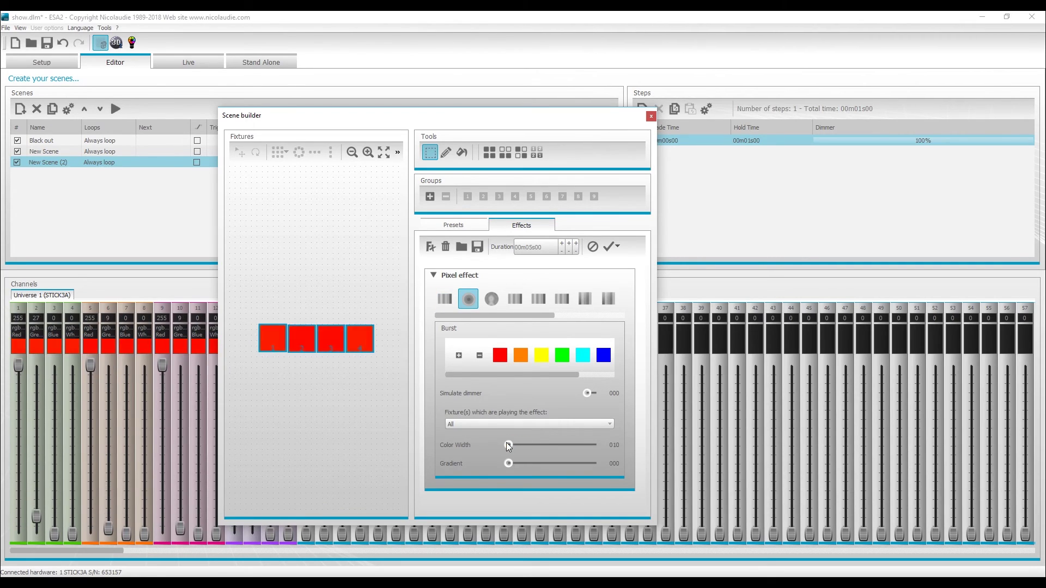
- Preview the Plasma, Chaser, Chaser 2, Chaser 3, Random Fill and Sparkles effects
click(491, 298)
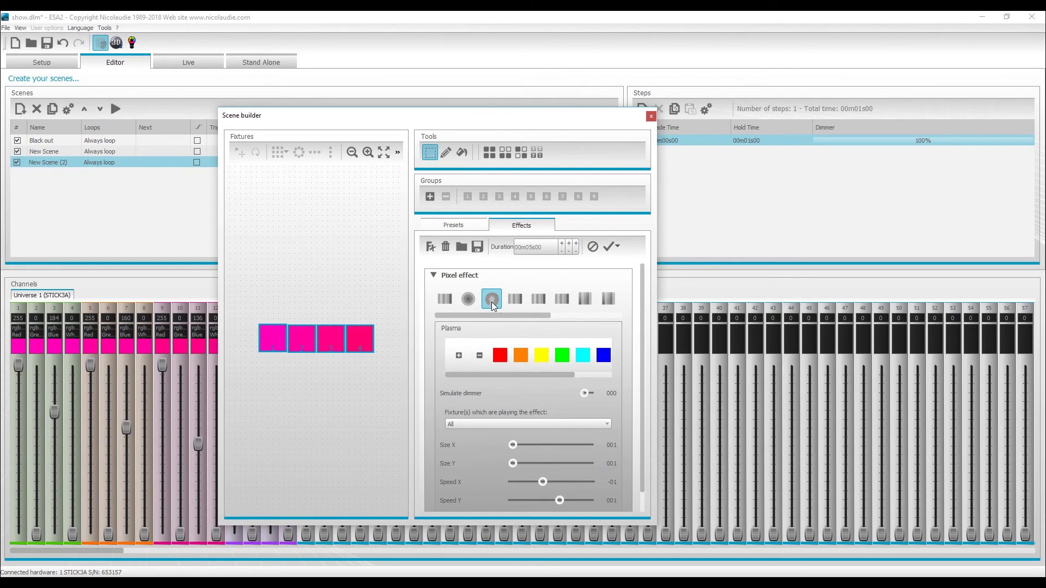
click(515, 299)
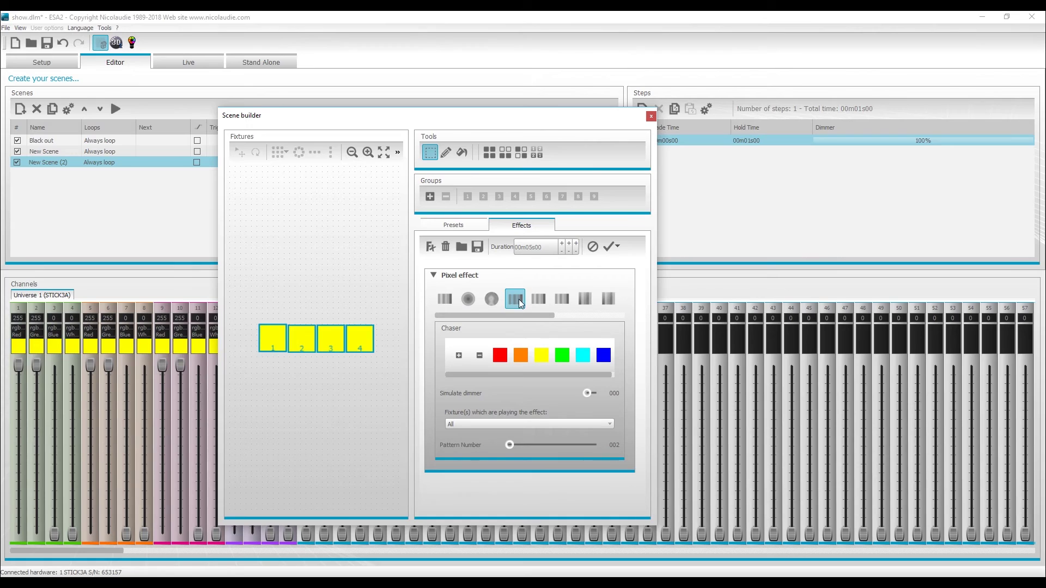
click(538, 300)
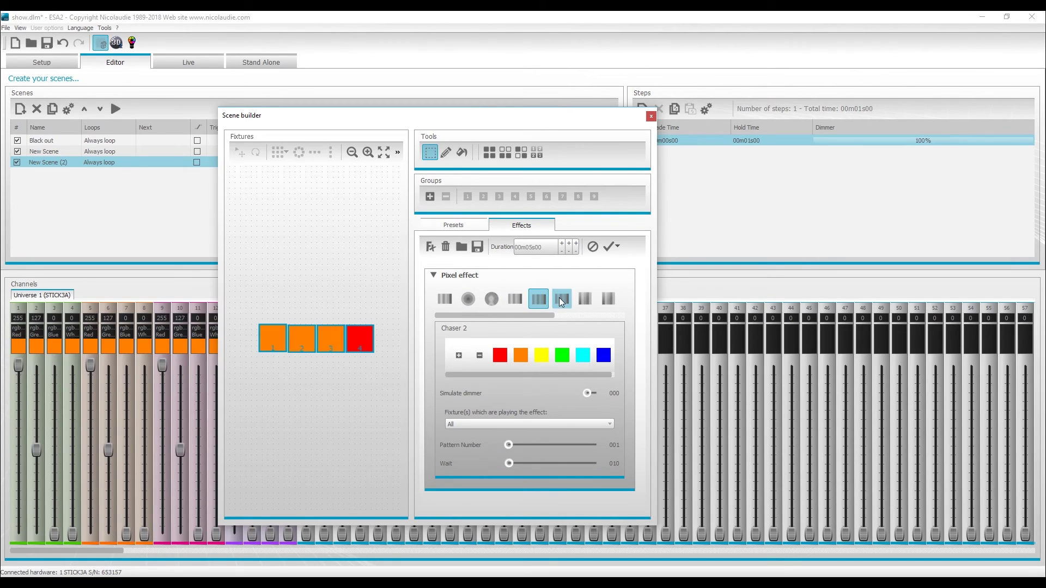
click(560, 299)
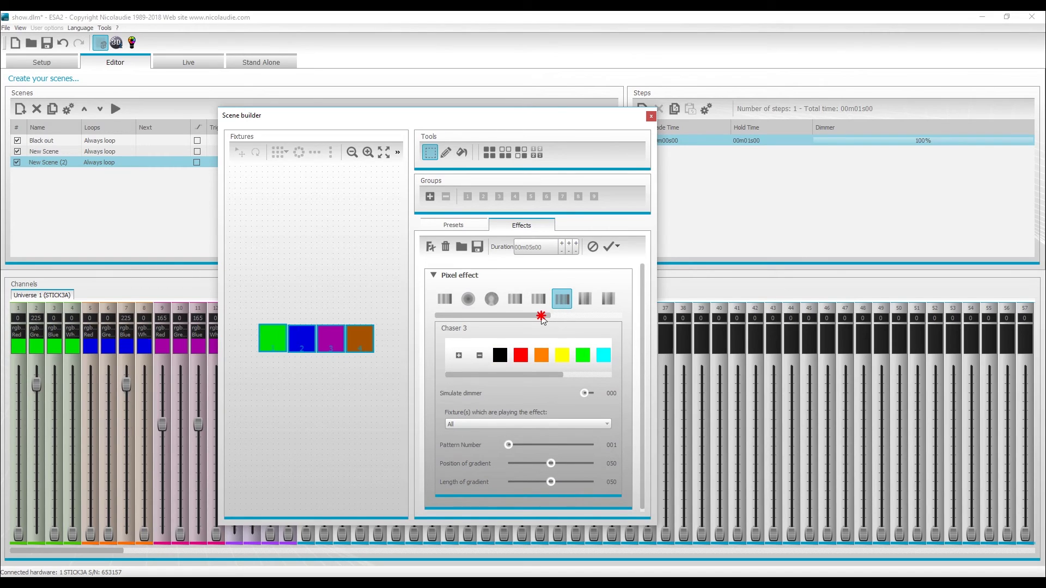
drag(543, 316, 622, 316)
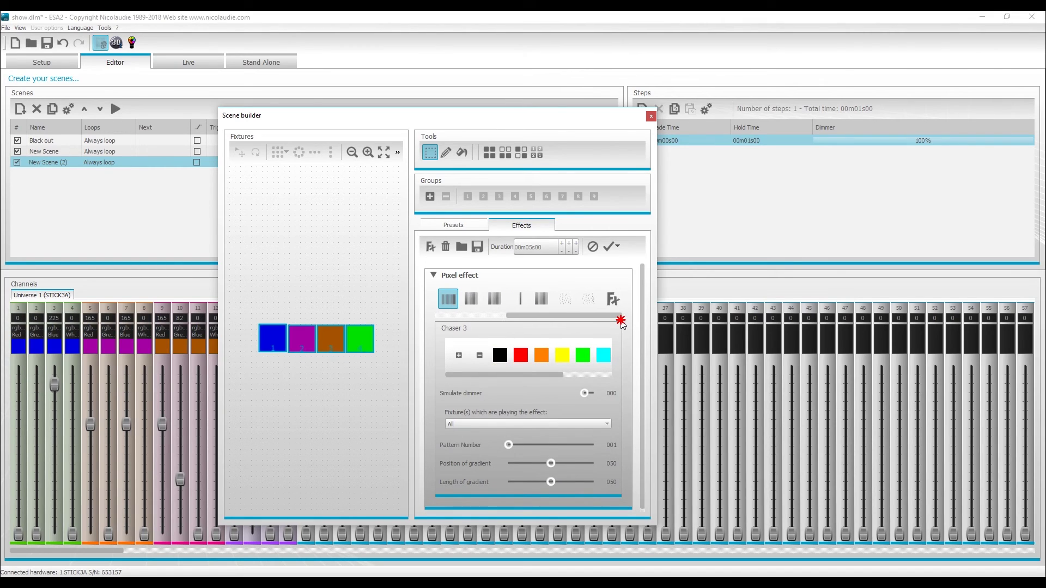
click(586, 299)
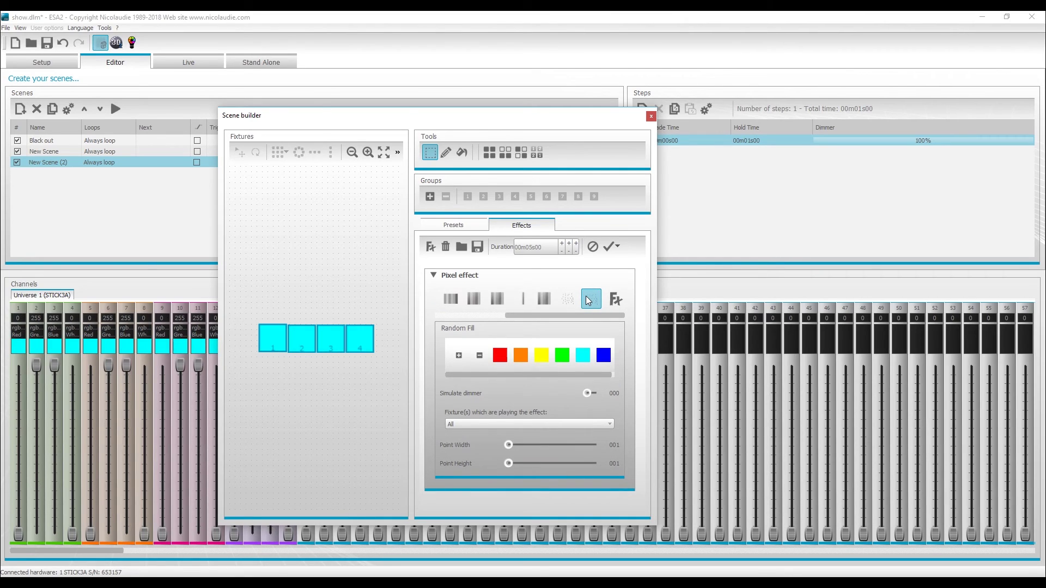
click(567, 299)
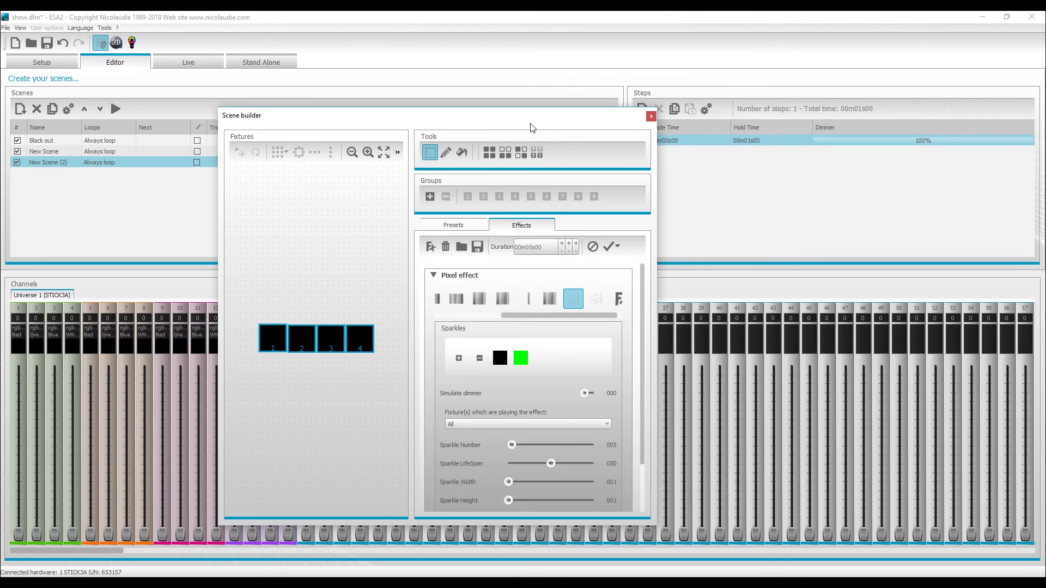
- Enlarge the builder and set the Sparkles lifespan to 079 and width to 013
drag(531, 118, 527, 73)
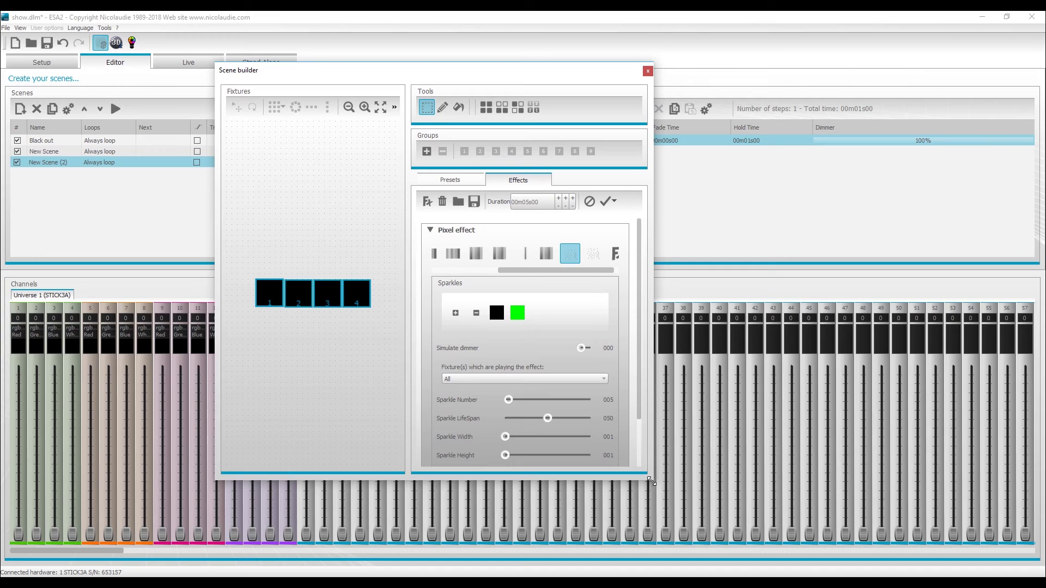
drag(651, 479, 675, 548)
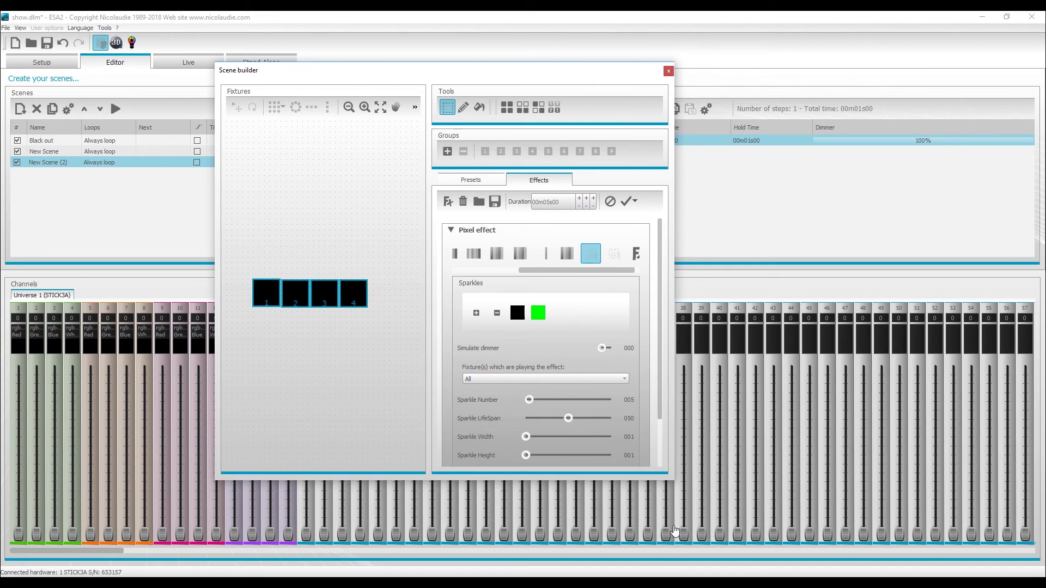
drag(669, 483, 668, 541)
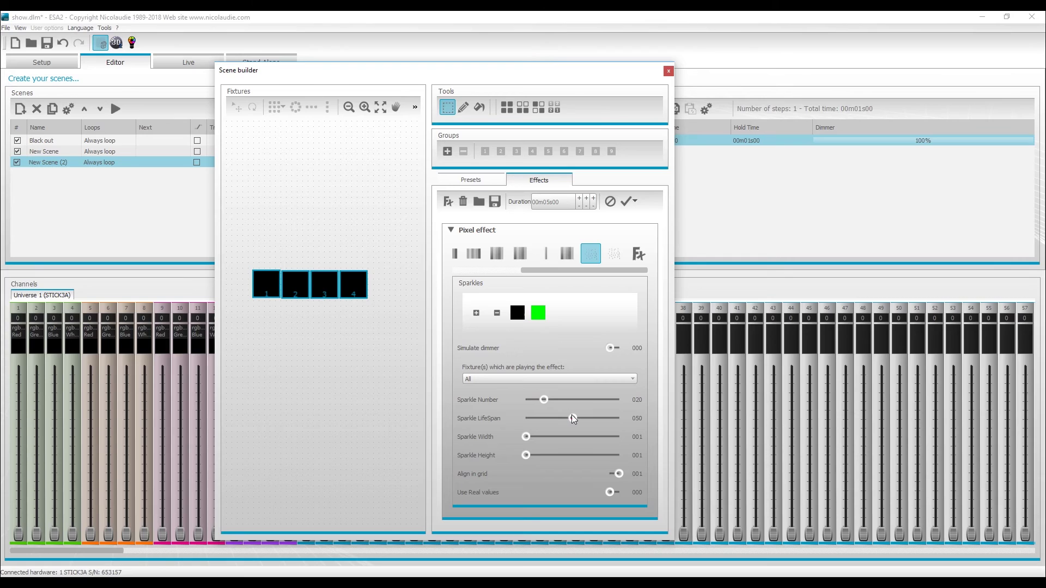
drag(571, 418, 599, 417)
mouse_move(527, 436)
mouse_down()
mouse_move(536, 437)
mouse_move(526, 455)
mouse_move(536, 455)
mouse_up()
- Try Effect 1 and the Chaser, then reselect the Burst effect
click(498, 255)
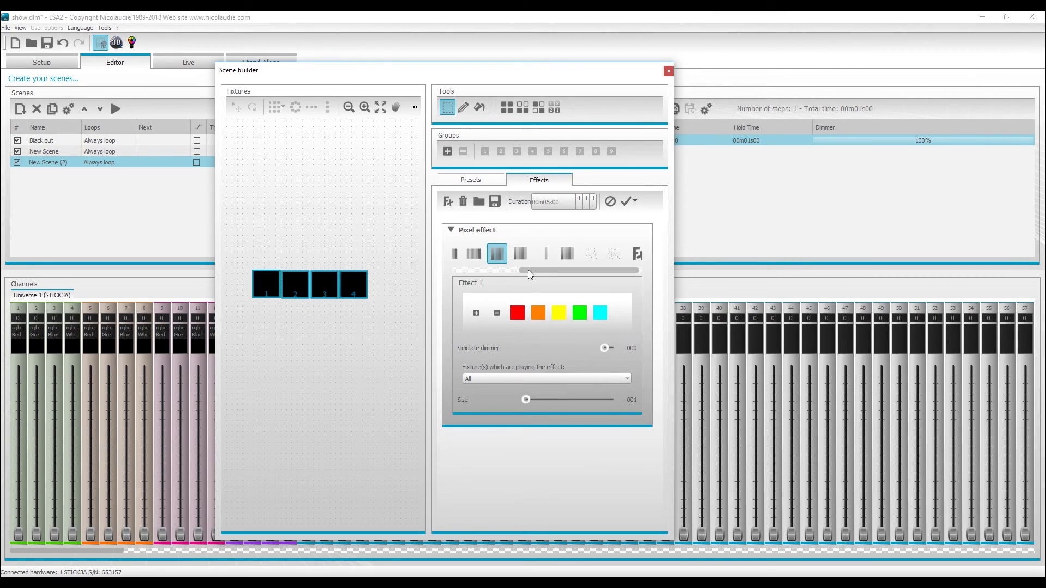
drag(528, 270, 477, 269)
click(505, 256)
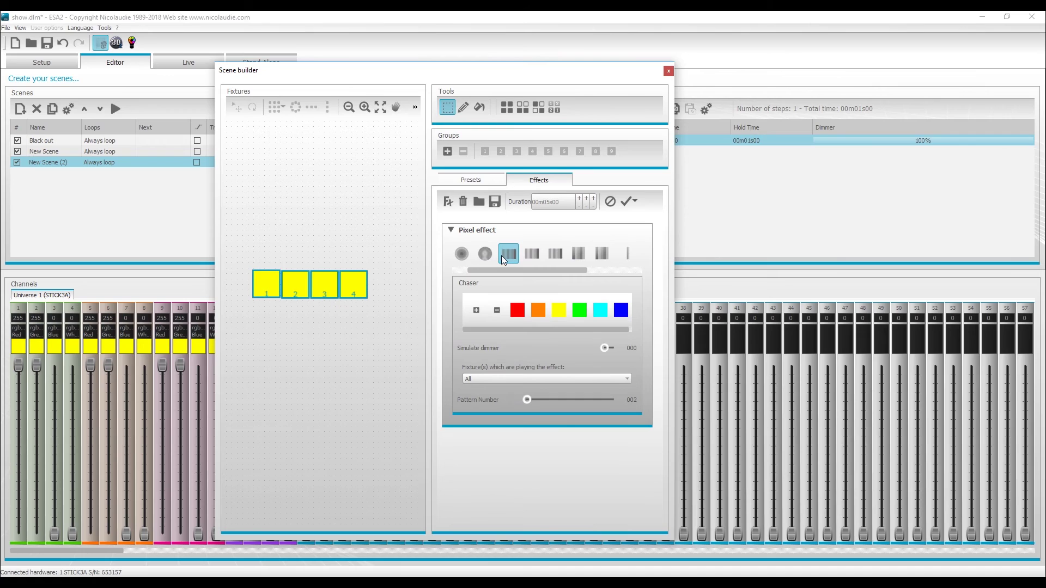
click(485, 254)
click(470, 258)
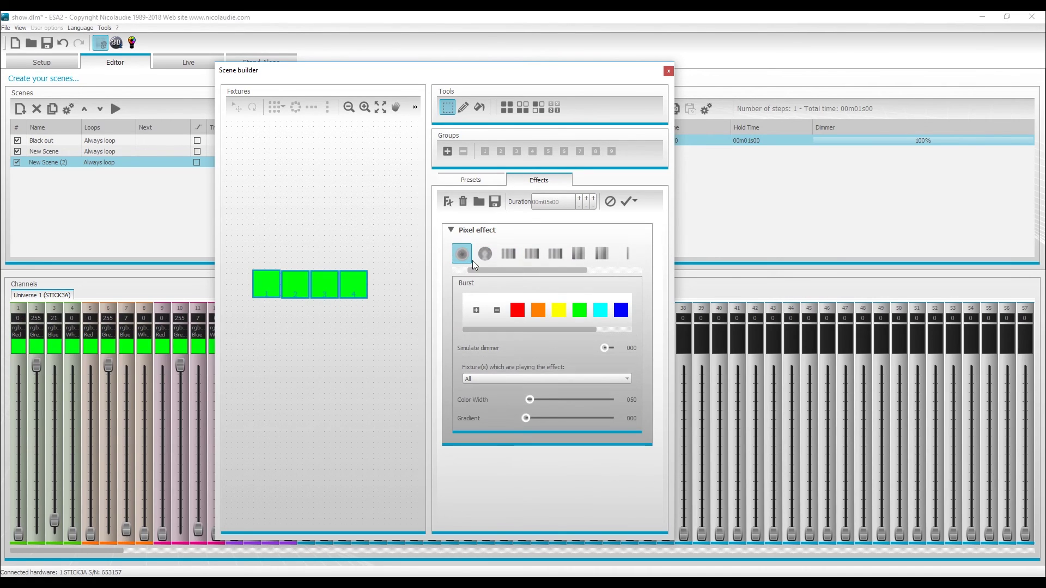
drag(489, 269, 472, 269)
- Recolour the orange Burst swatch to yellow and the next swatch to cyan
click(538, 311)
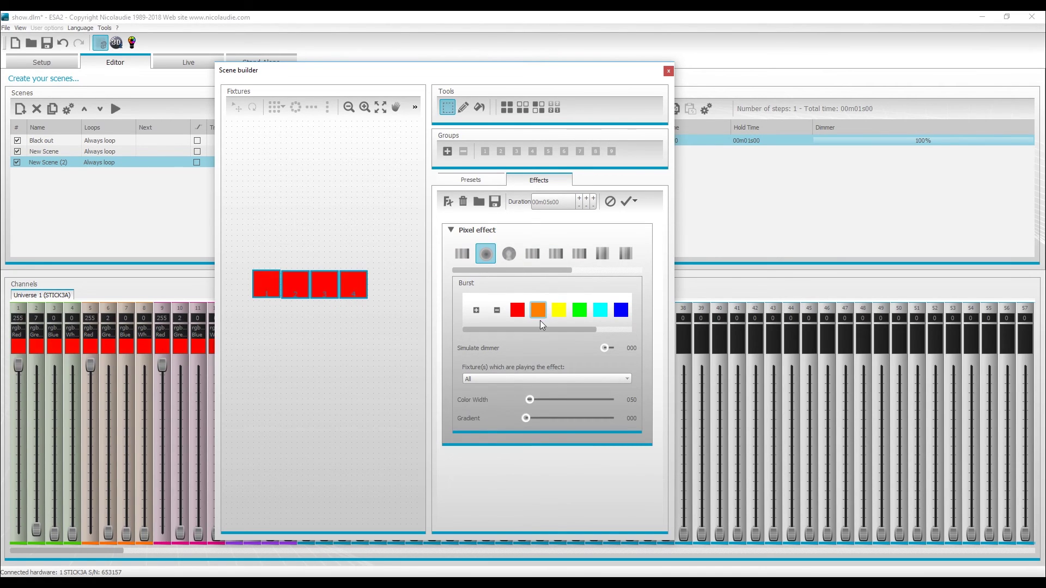
double_click(538, 310)
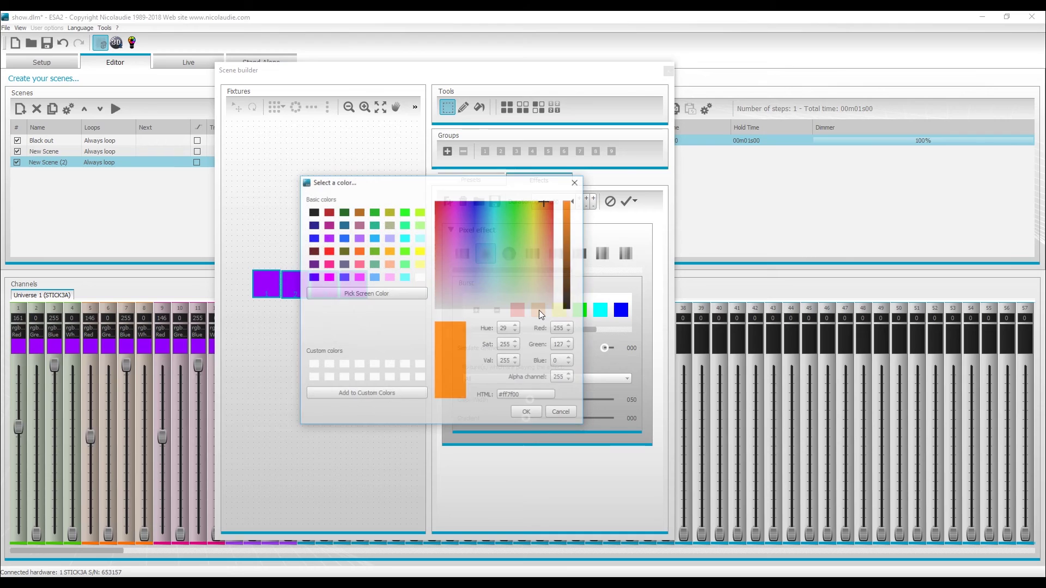
click(535, 219)
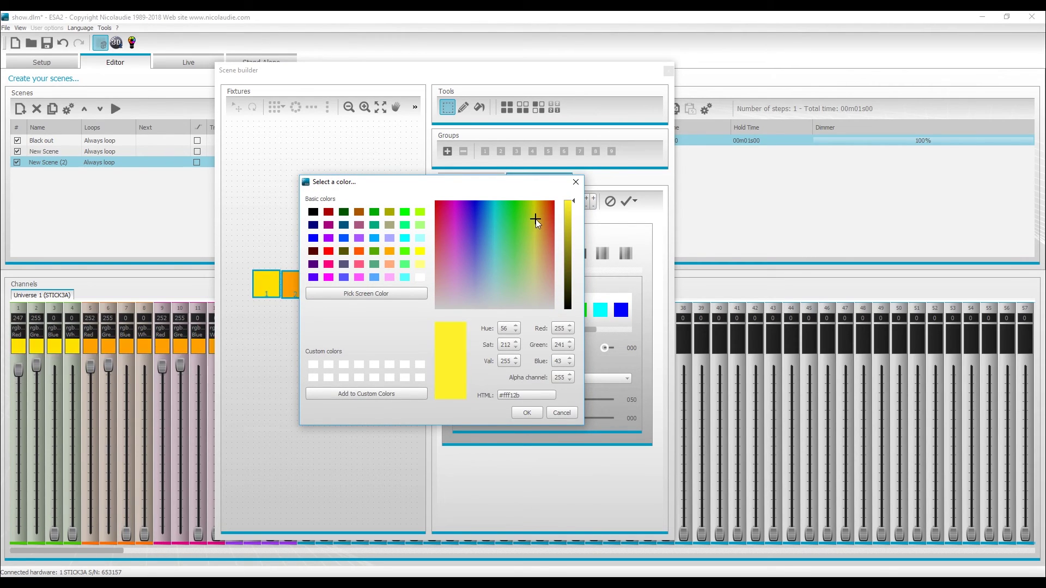
click(535, 415)
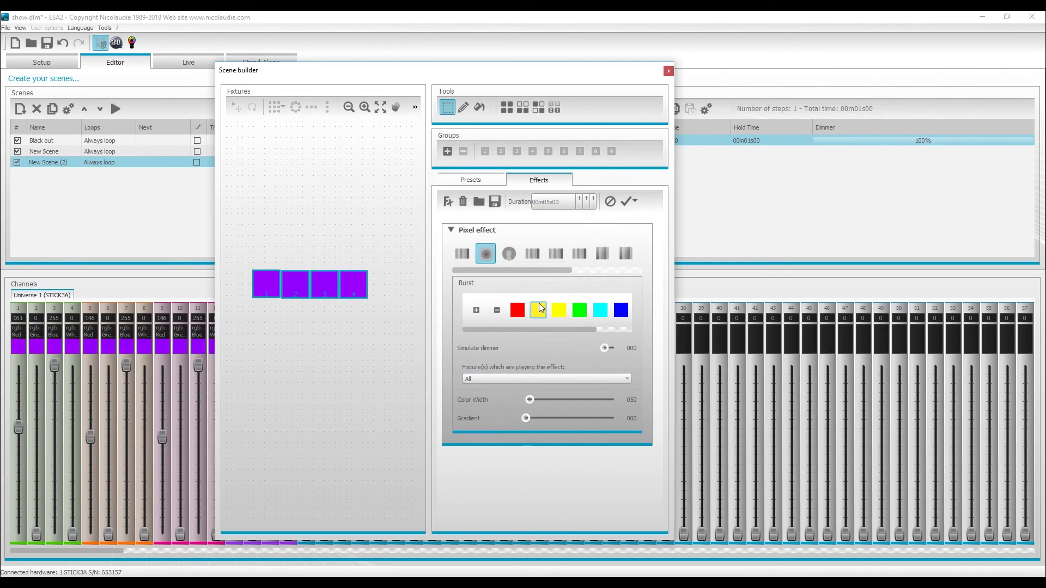
double_click(561, 313)
drag(527, 207, 497, 202)
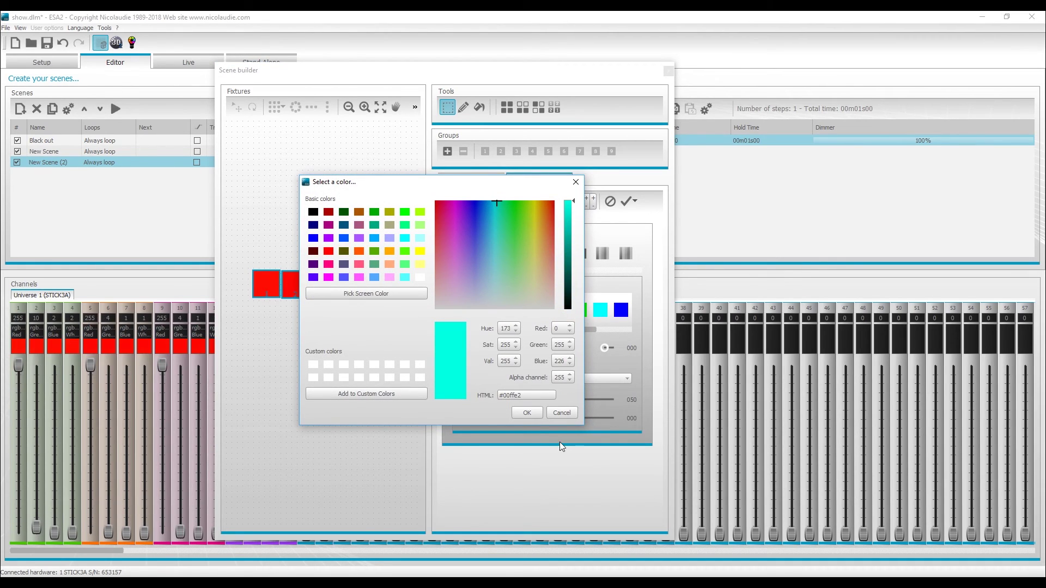
click(527, 413)
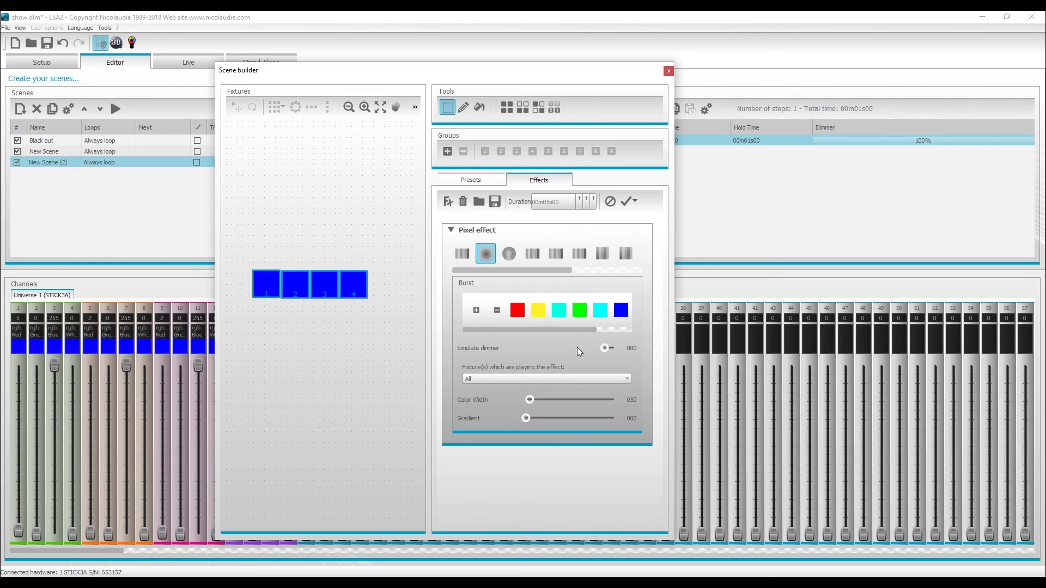
- Delete the extra Burst colours, leaving only red, yellow and cyan
click(495, 312)
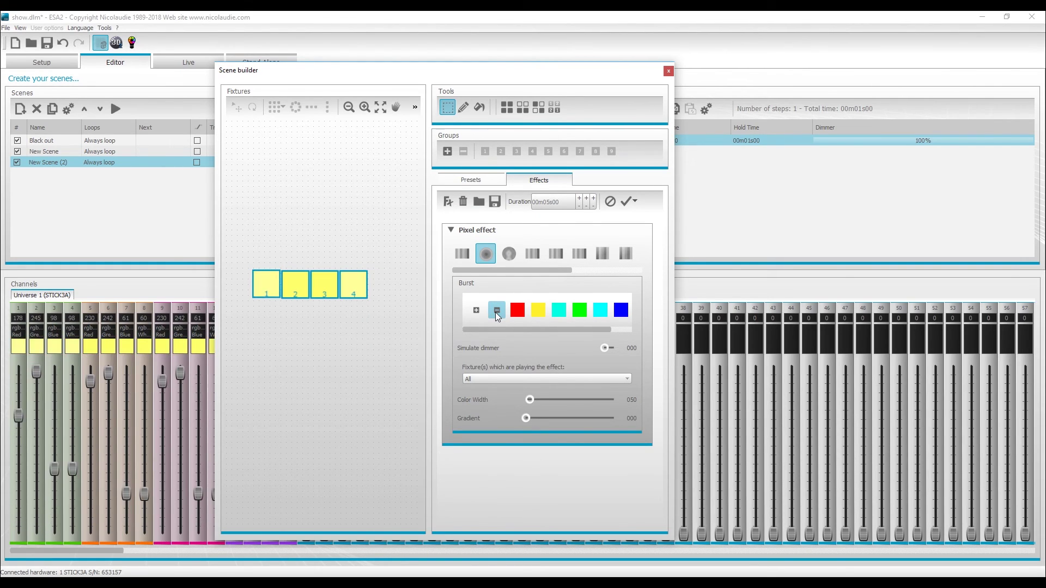
click(495, 313)
click(495, 312)
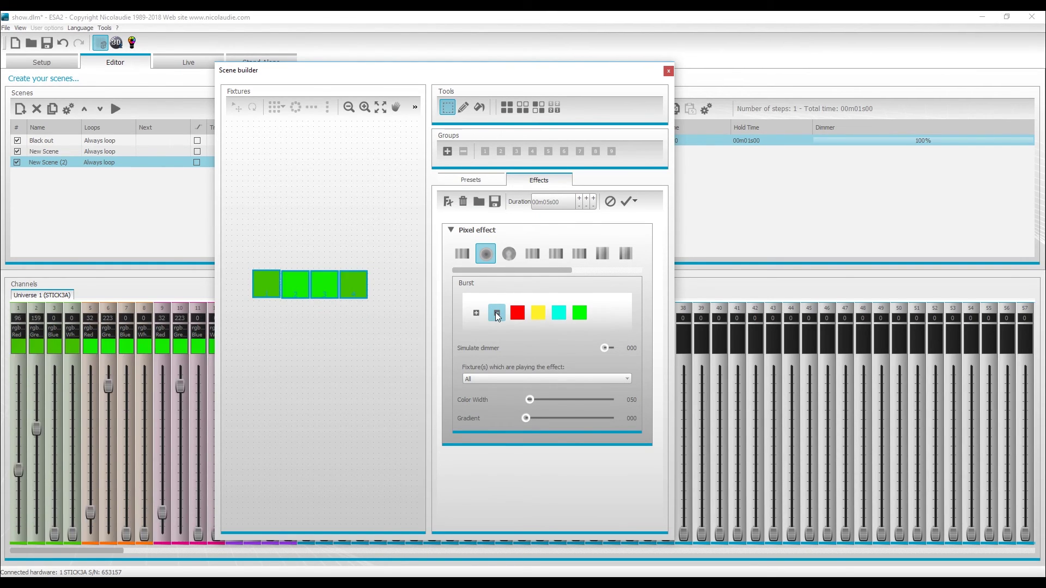
click(496, 313)
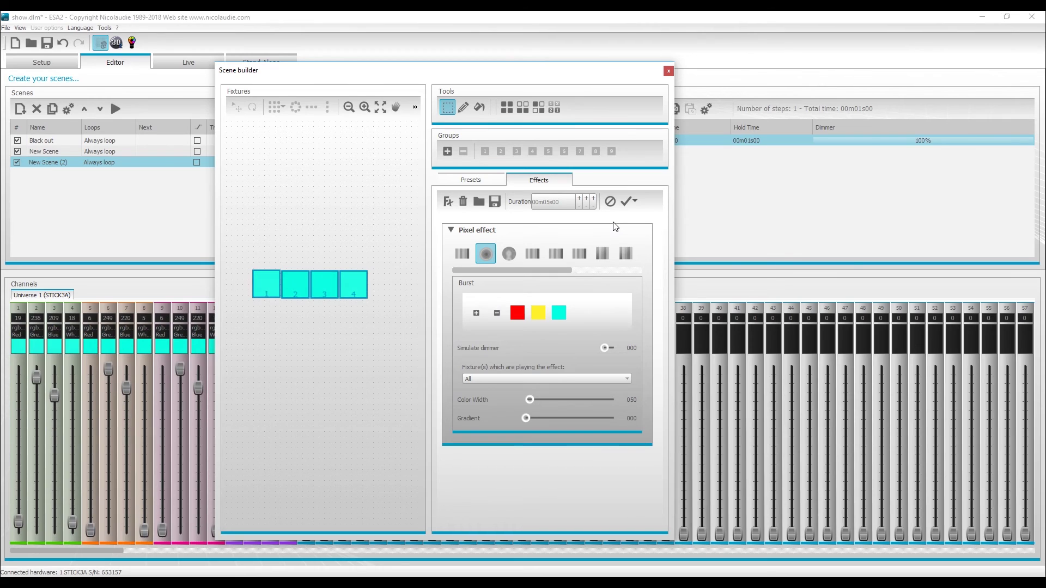
- Generate the Burst effect into the current scene as 22 steps totalling 00m05s00
click(636, 201)
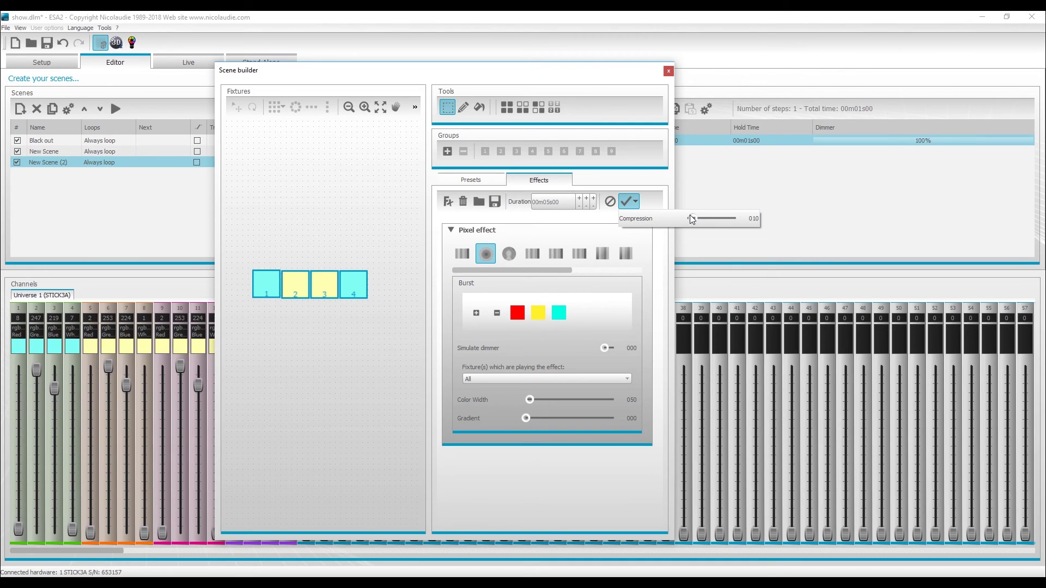
click(626, 202)
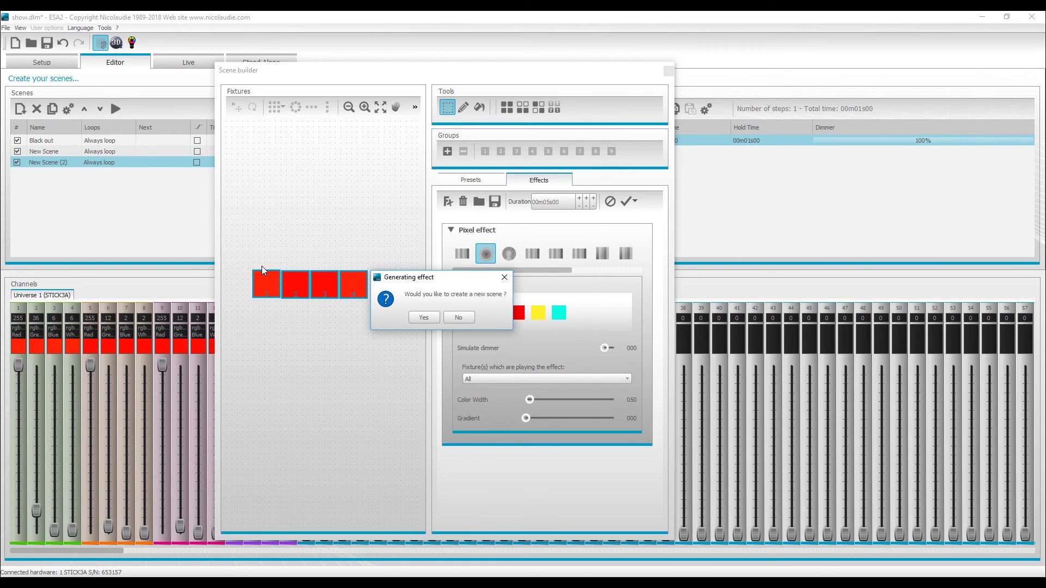
click(460, 318)
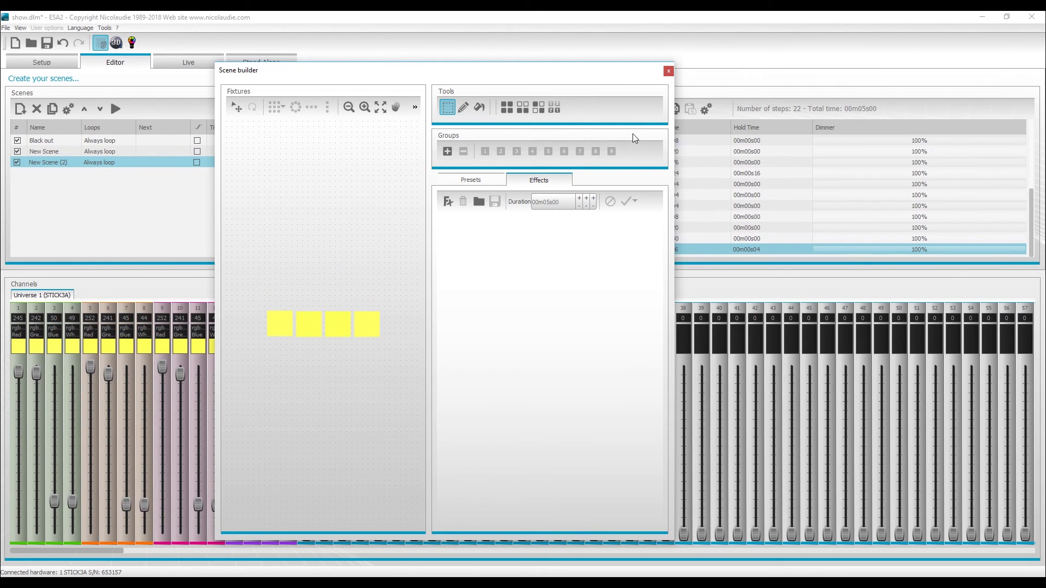
click(669, 71)
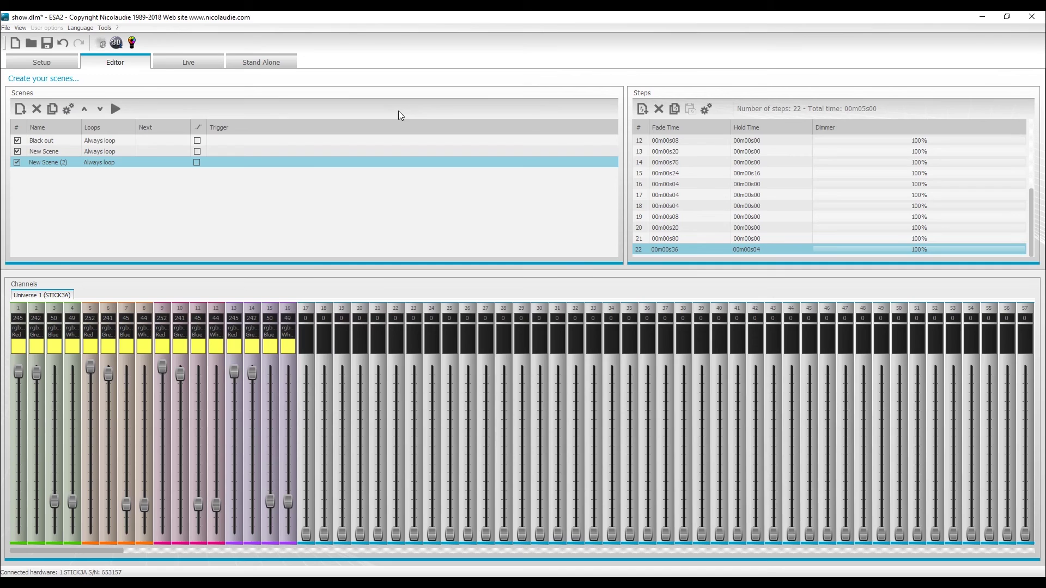
click(116, 109)
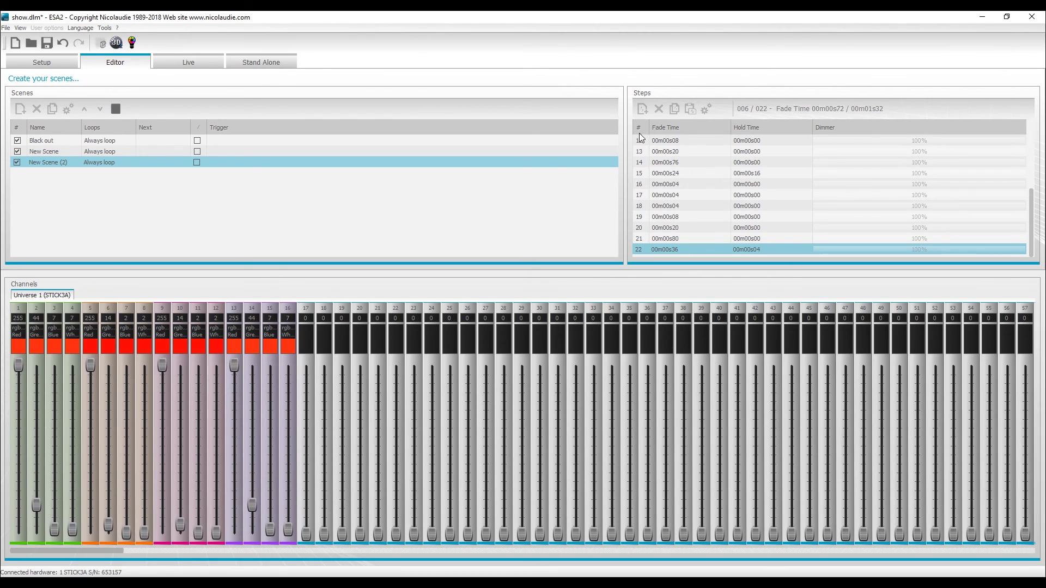
click(116, 108)
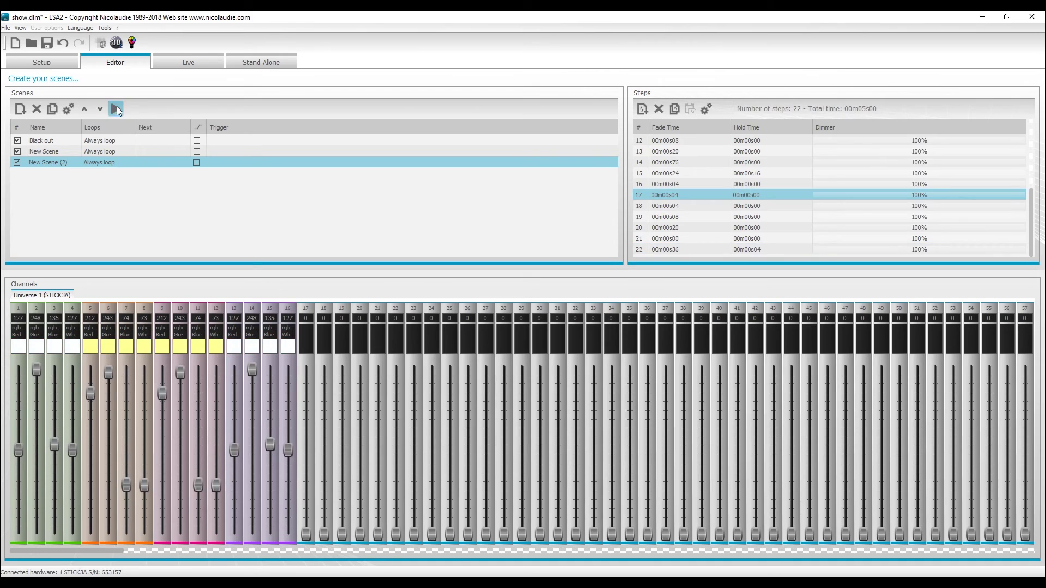
click(108, 151)
click(108, 140)
click(108, 151)
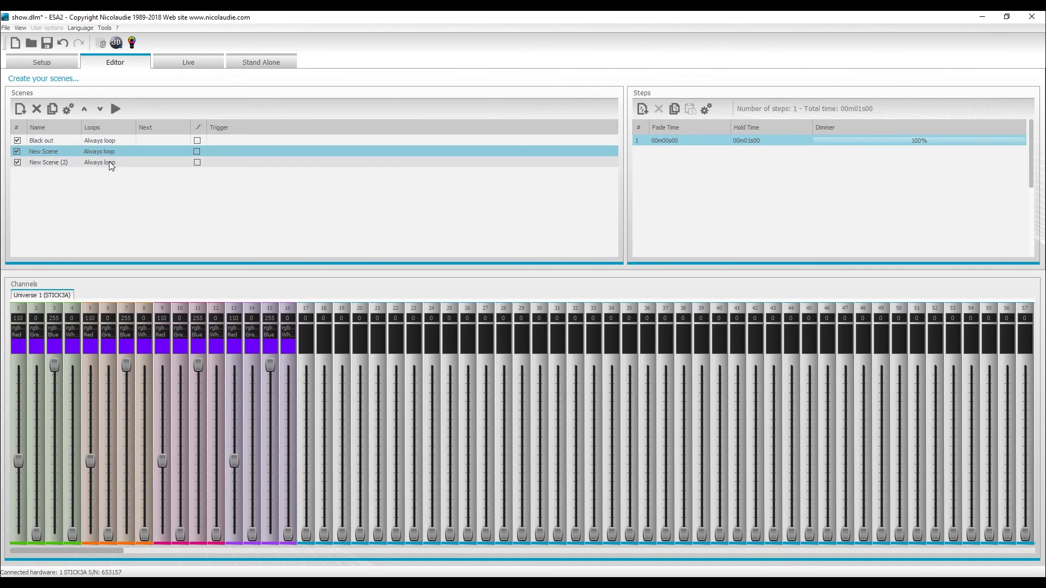
click(109, 162)
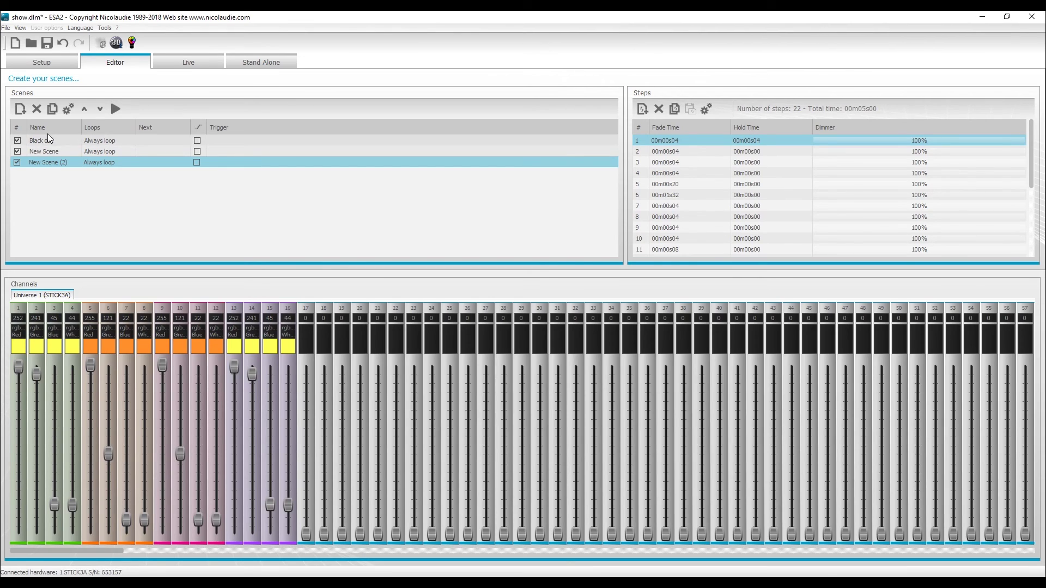
click(20, 108)
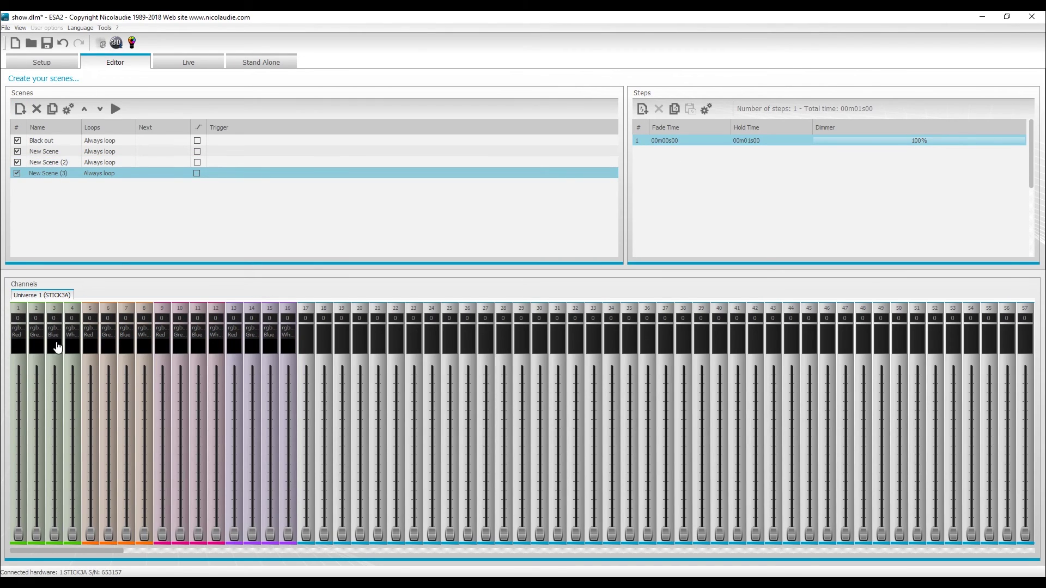
- Colour the first three fixtures yellow, purple and yellow-green in step 1
click(18, 347)
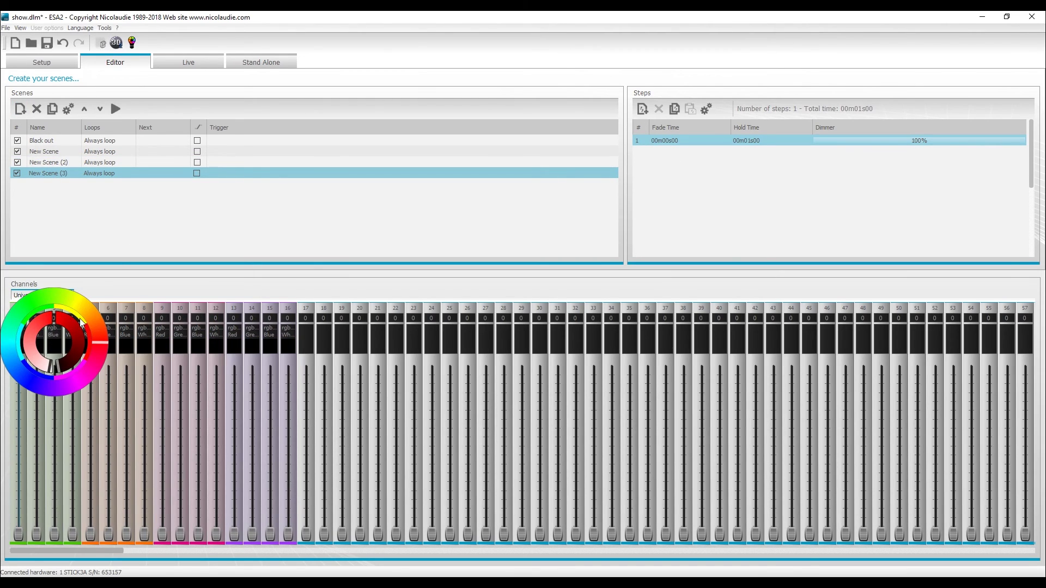
drag(96, 327, 93, 322)
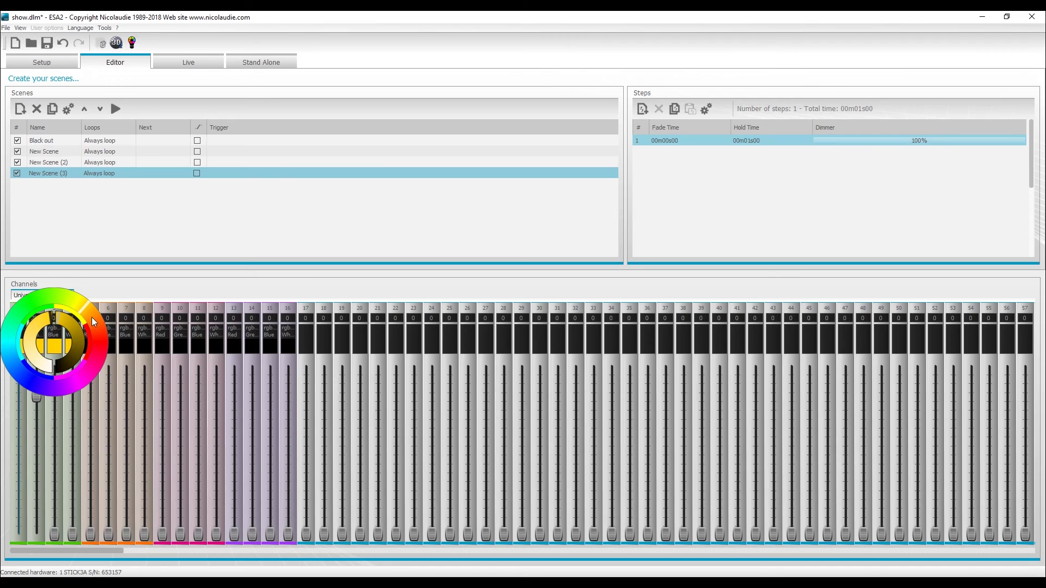
click(126, 347)
click(125, 347)
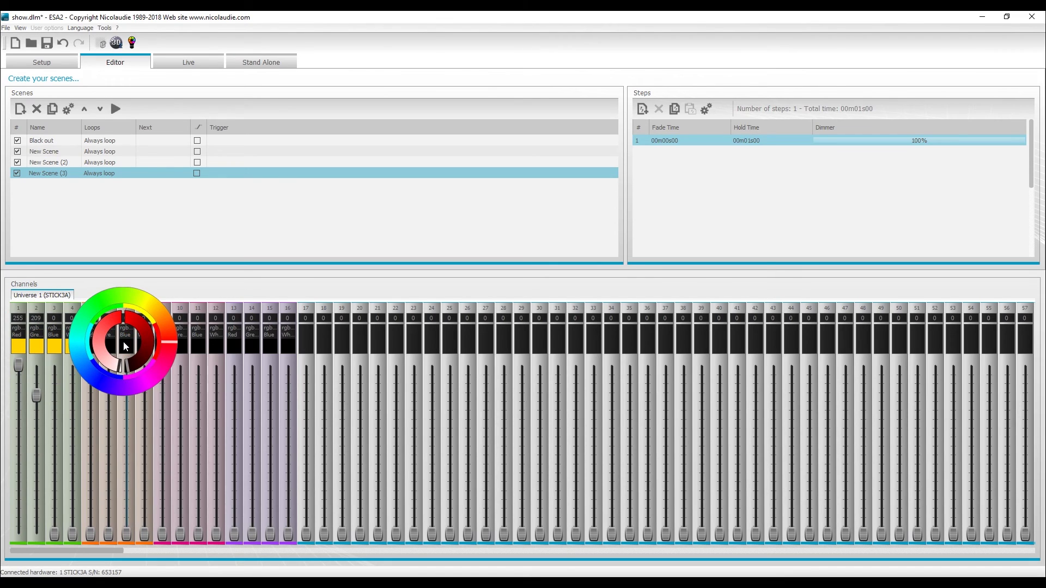
mouse_move(167, 346)
mouse_down()
mouse_move(164, 302)
mouse_move(135, 409)
mouse_up()
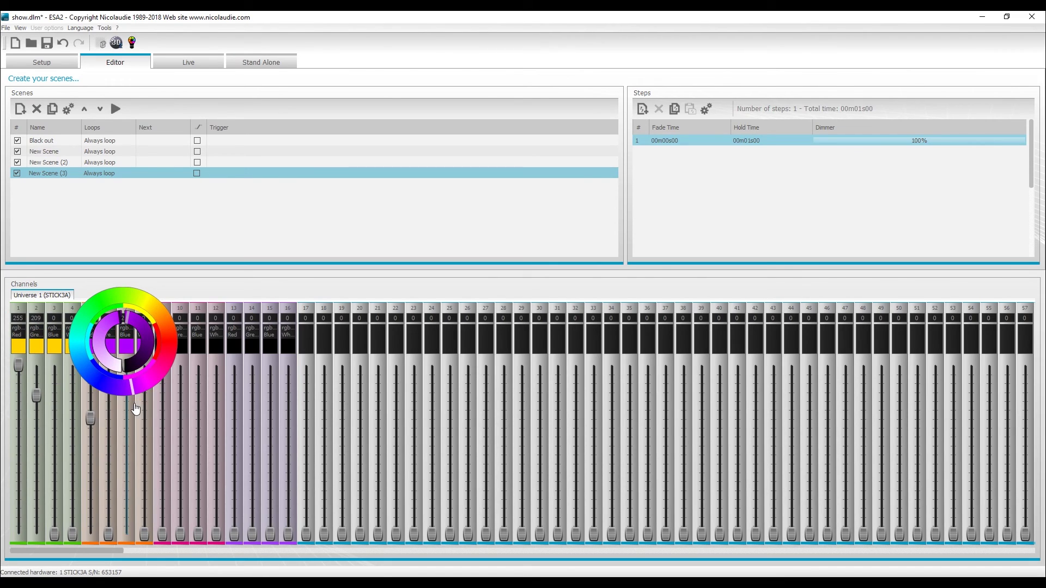
click(198, 285)
click(178, 335)
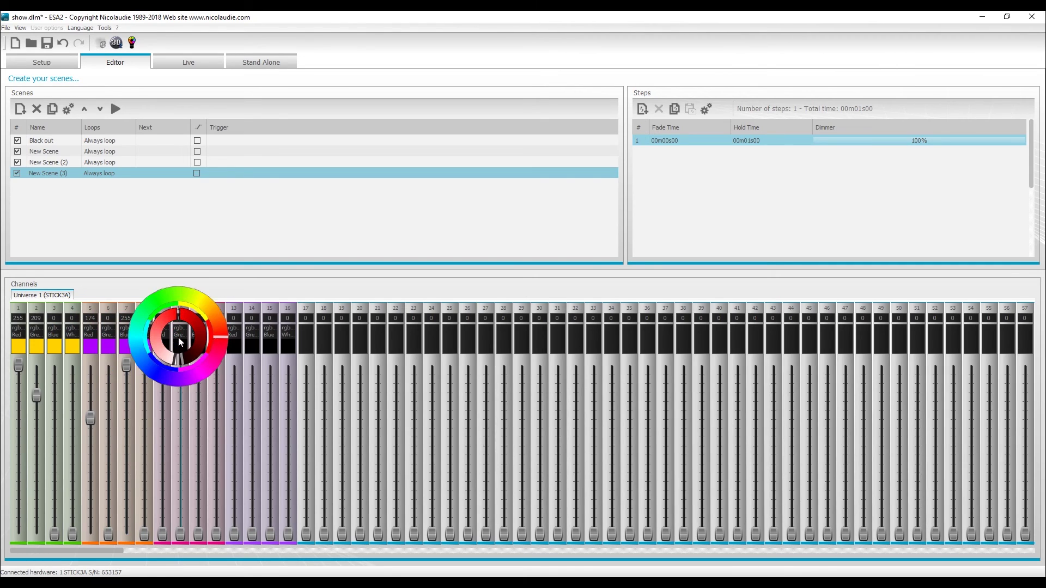
drag(220, 325, 192, 290)
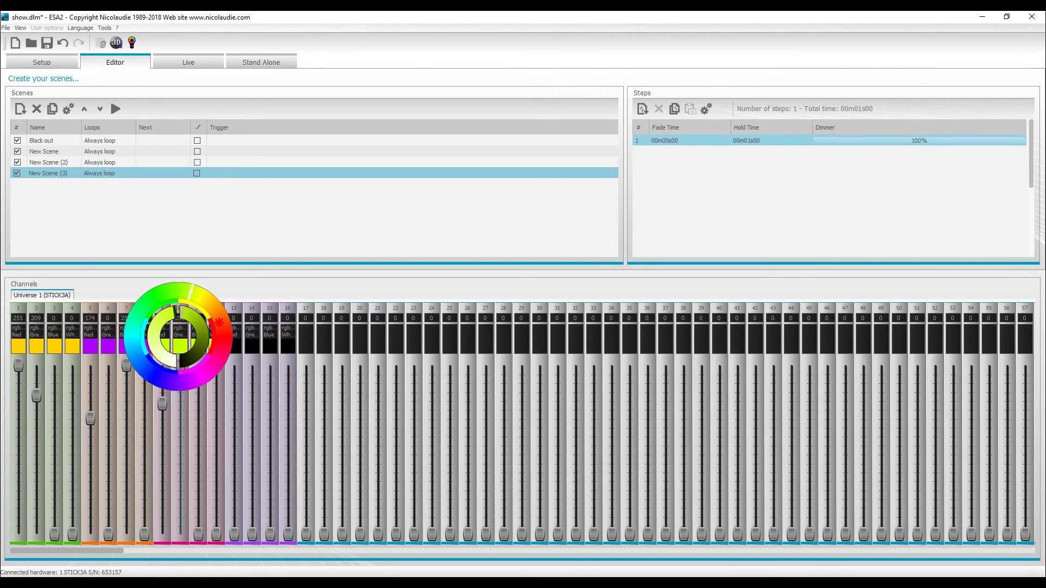
click(259, 295)
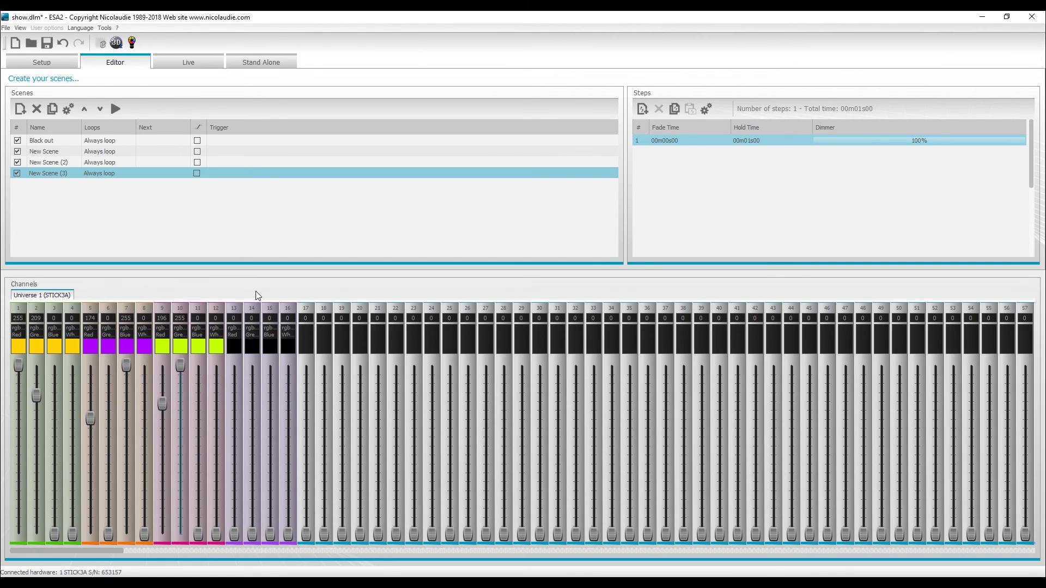
- Add a second step with the first three fixtures all blue
click(642, 109)
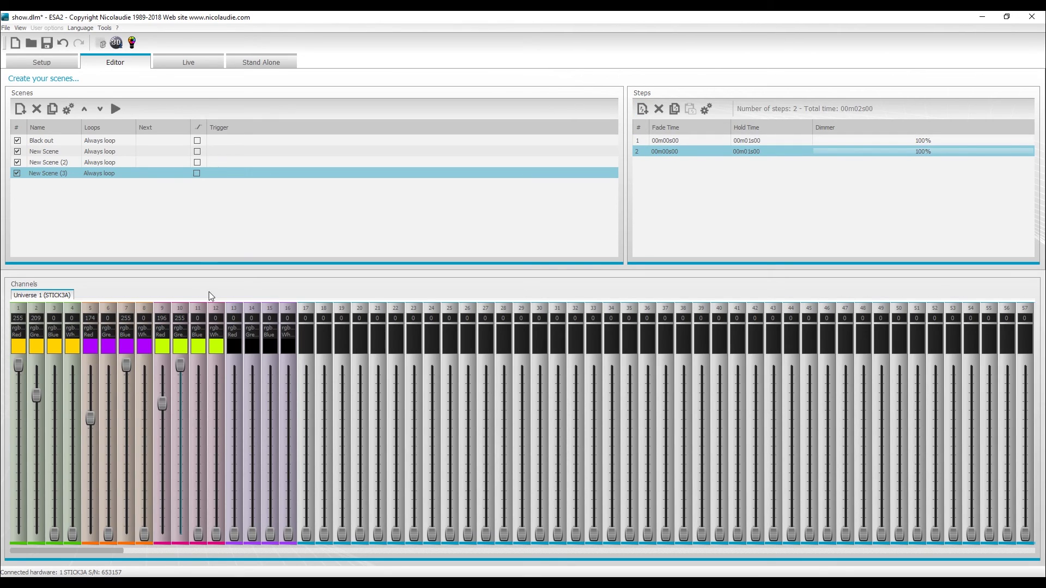
click(190, 338)
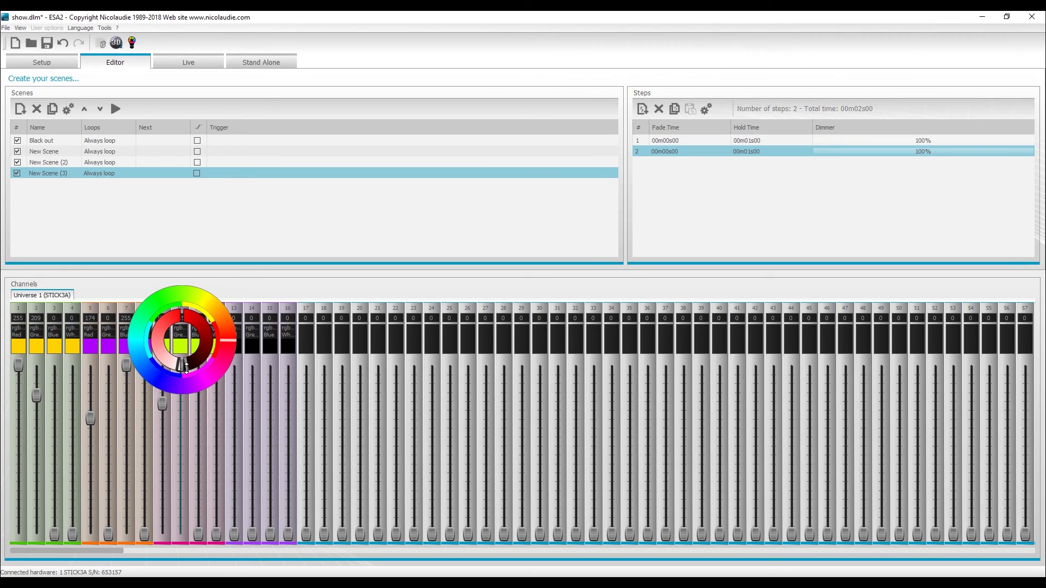
click(157, 382)
click(109, 345)
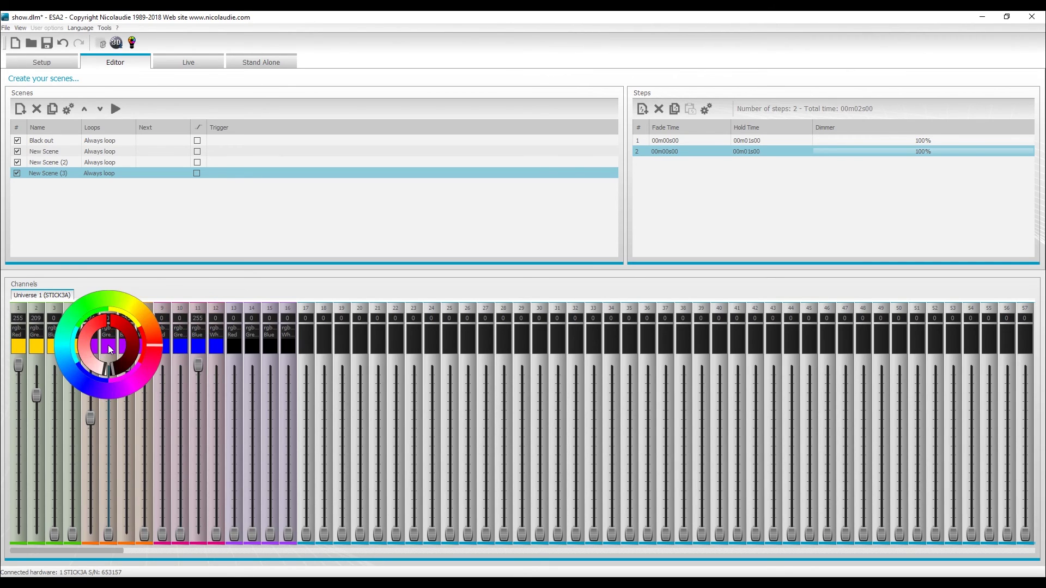
click(83, 374)
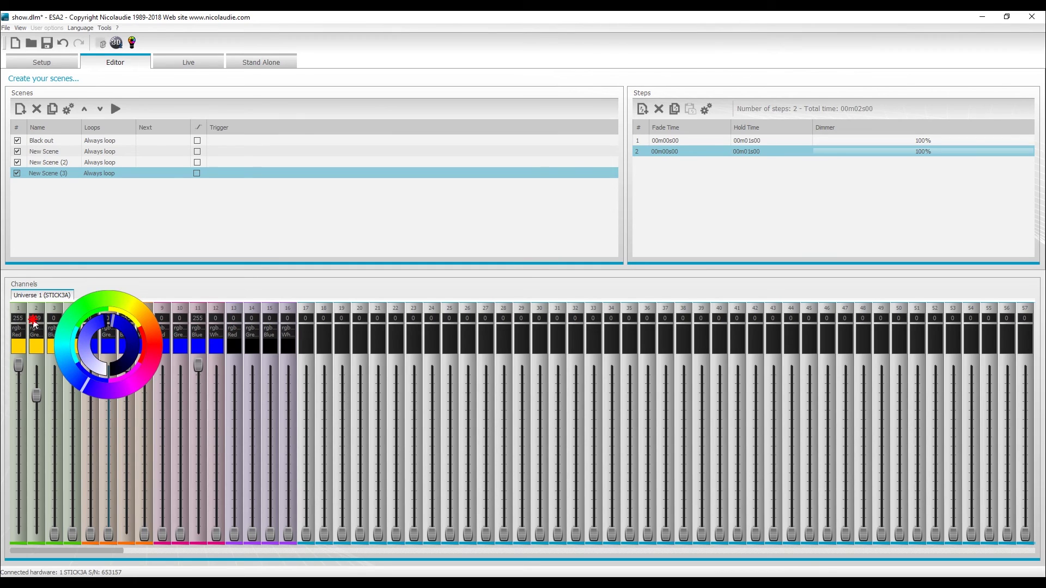
click(33, 322)
click(38, 342)
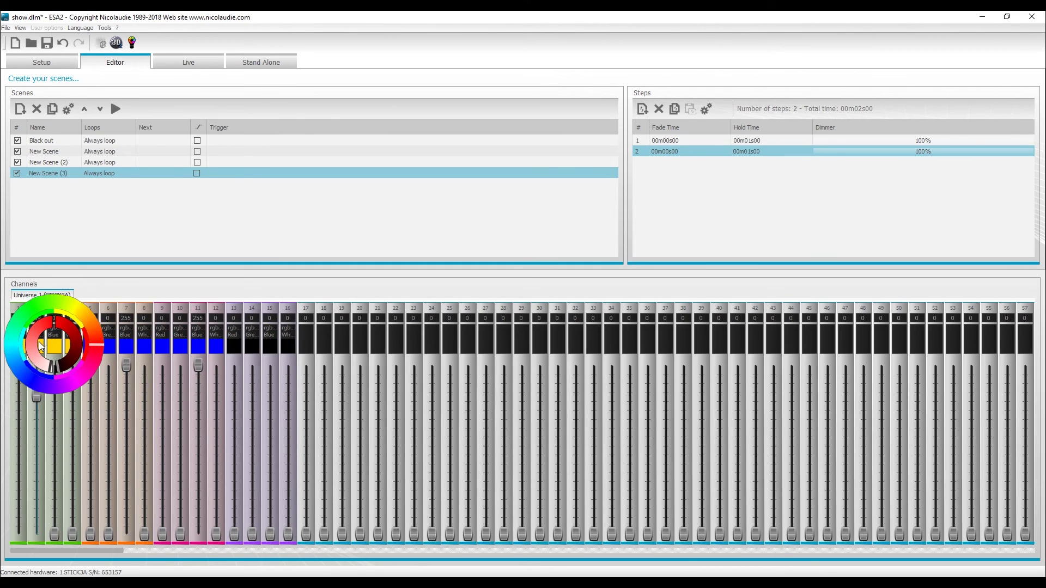
click(25, 369)
click(112, 284)
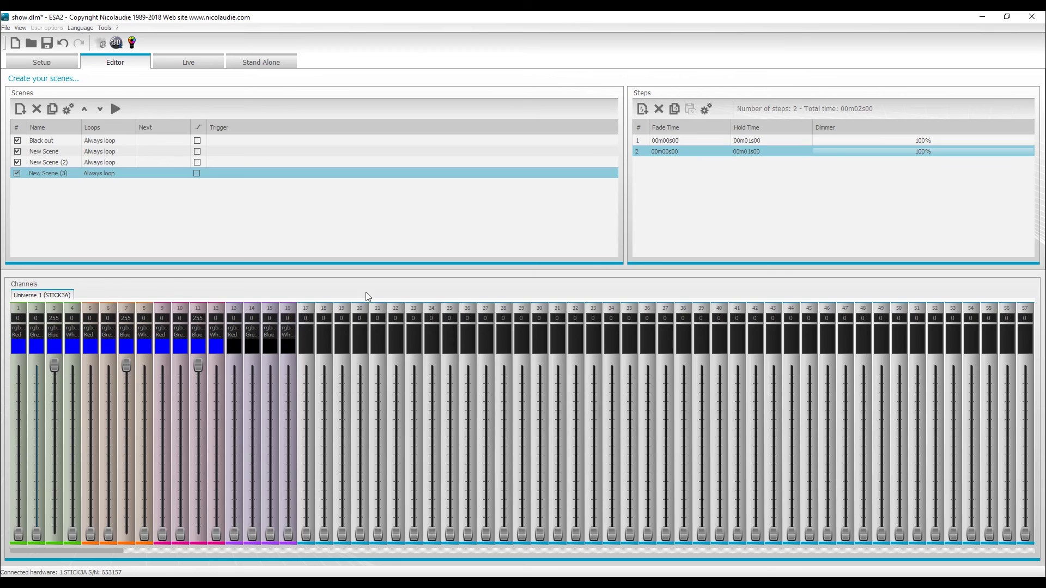
- Set both steps' fade time to 00m01s00, bringing the total to 00m04s00
click(680, 141)
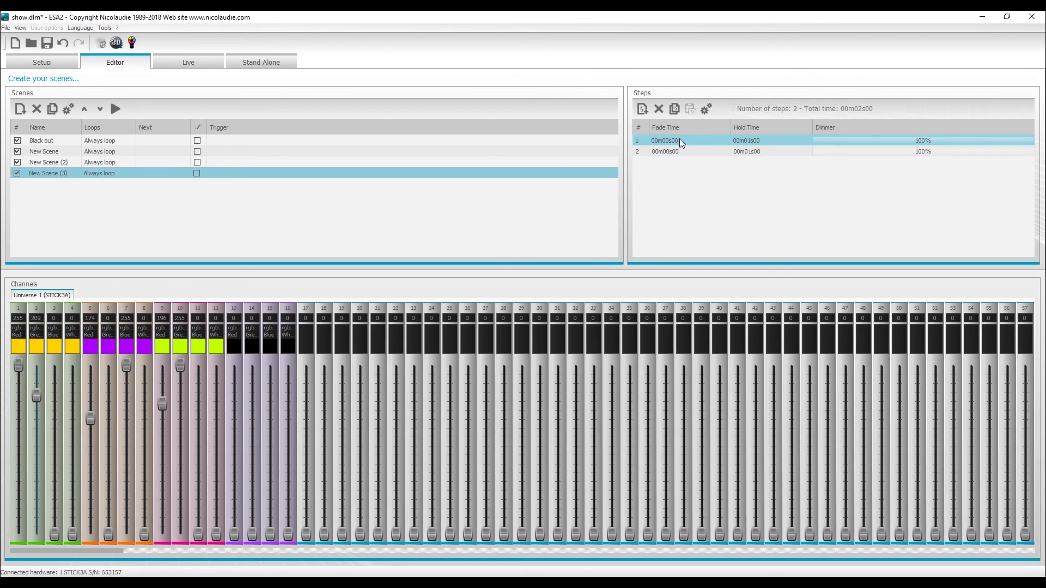
click(684, 153)
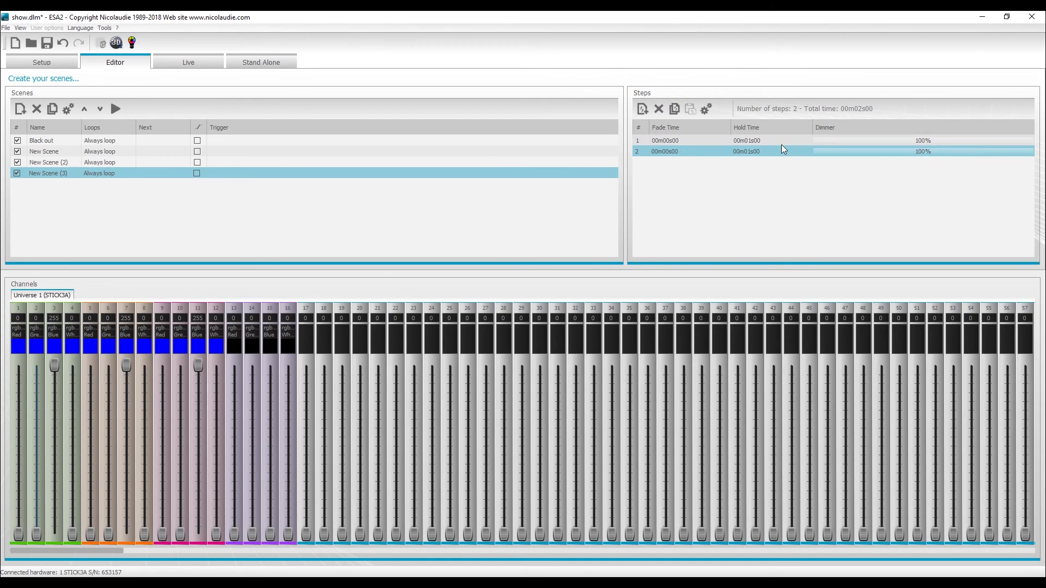
click(691, 143)
click(686, 140)
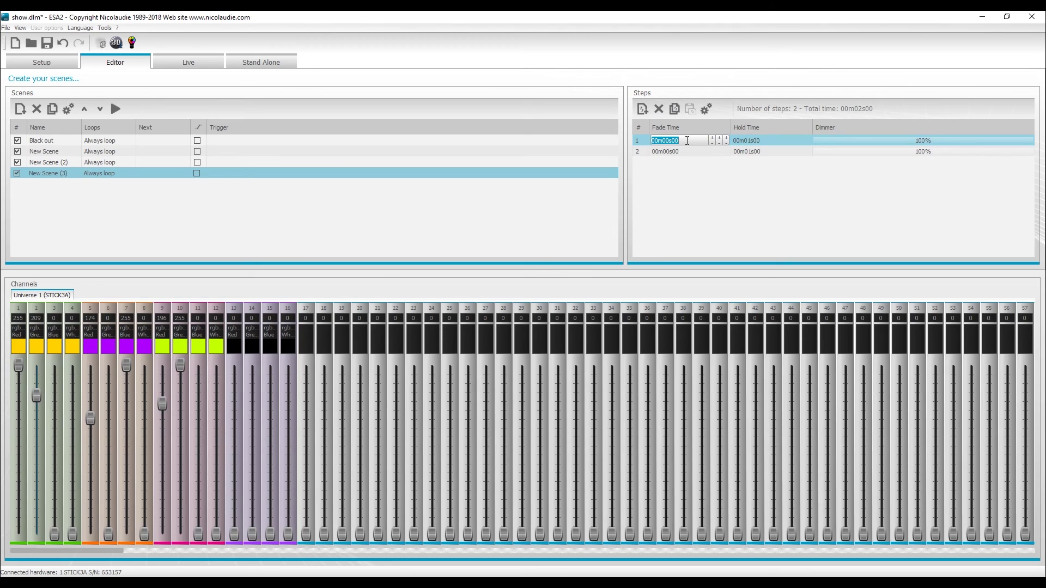
click(719, 138)
click(696, 147)
click(693, 149)
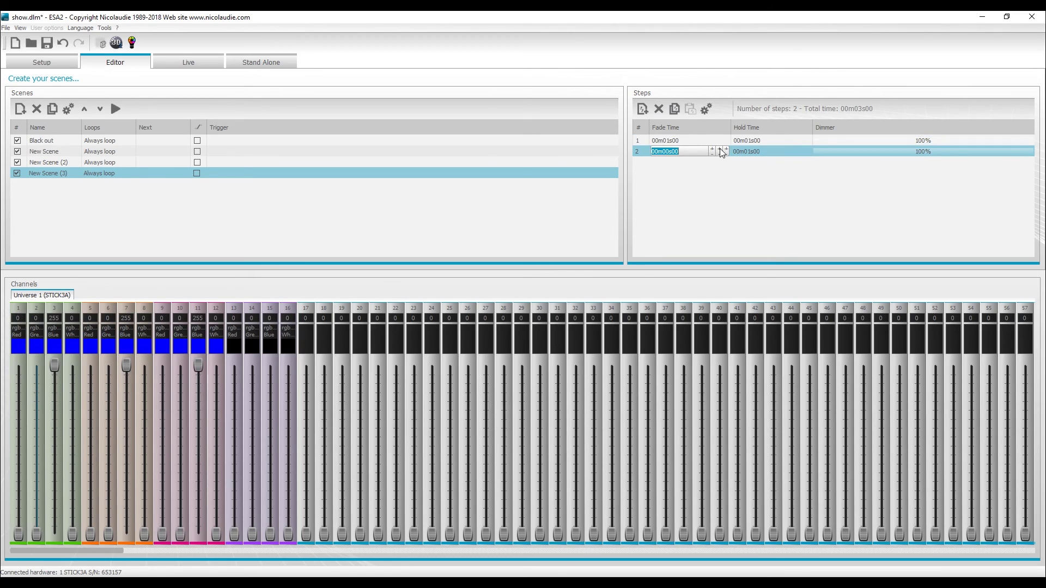
click(712, 180)
- Play New Scene (3) as a preview, then stop it
click(117, 109)
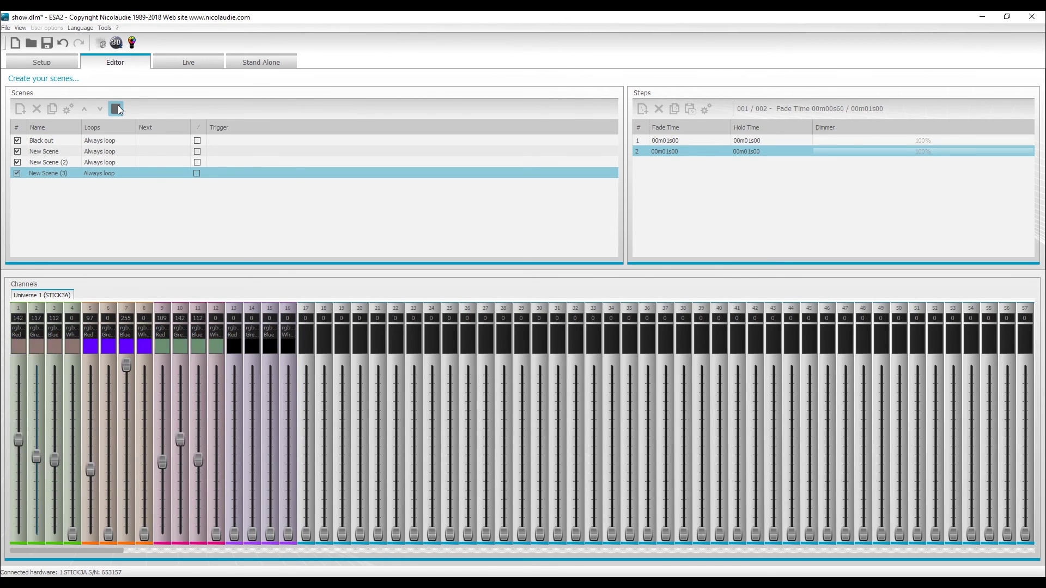
click(117, 109)
click(117, 109)
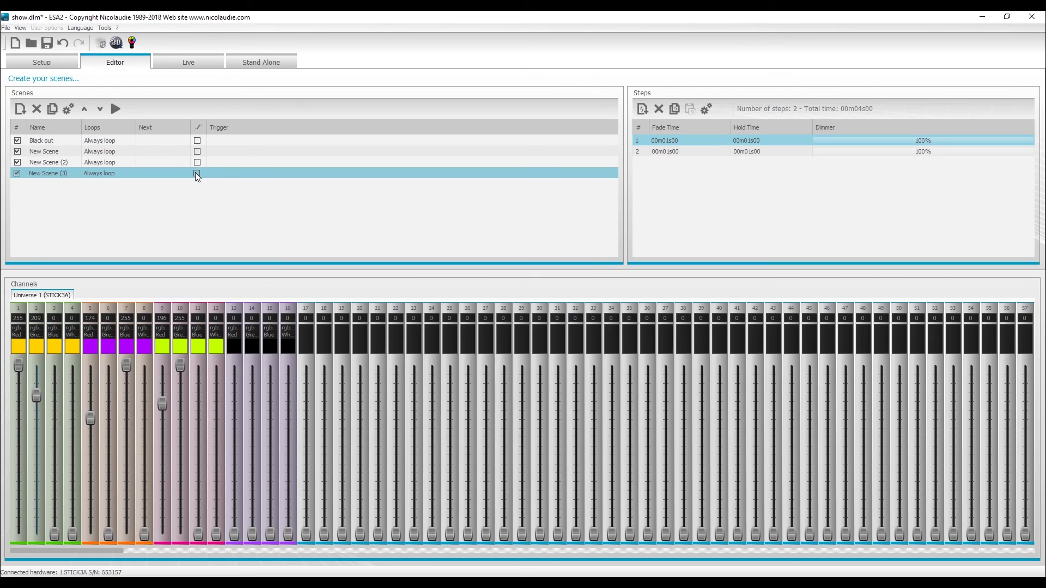
- Give New Scene a Loops setting of 2 Loops and New Scene (2) as Next
click(158, 140)
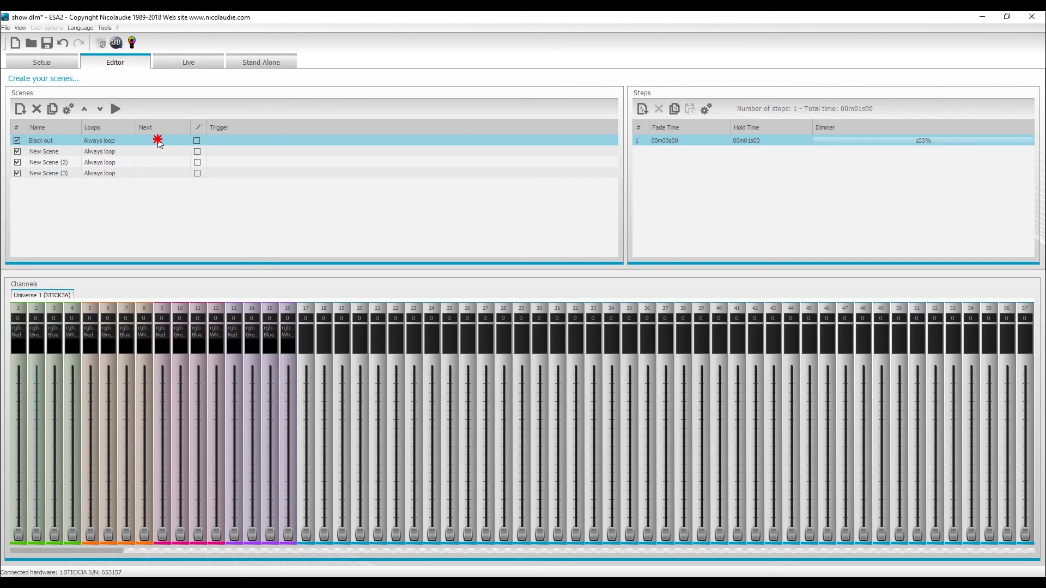
click(102, 150)
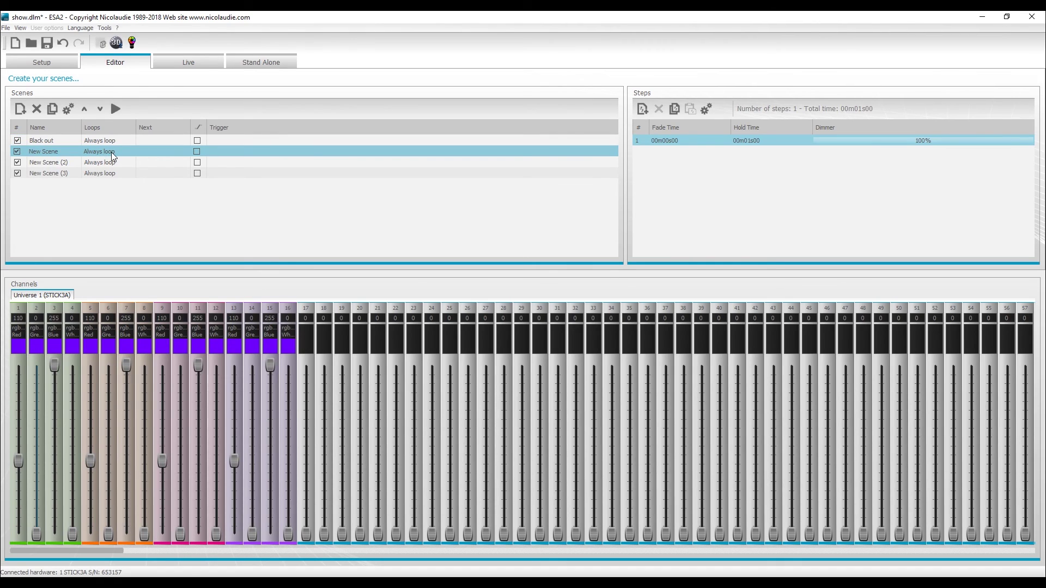
click(121, 151)
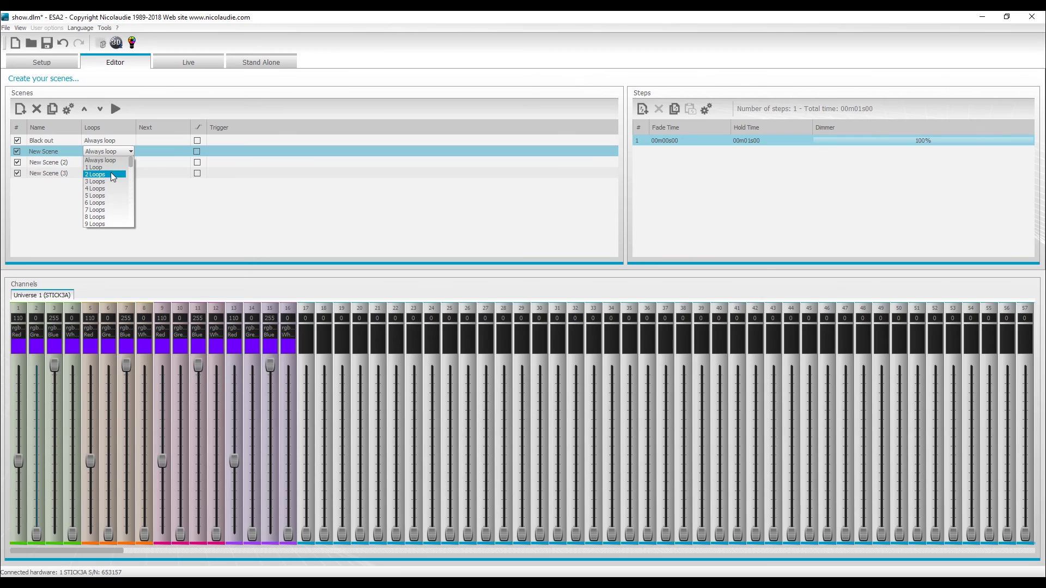
click(112, 175)
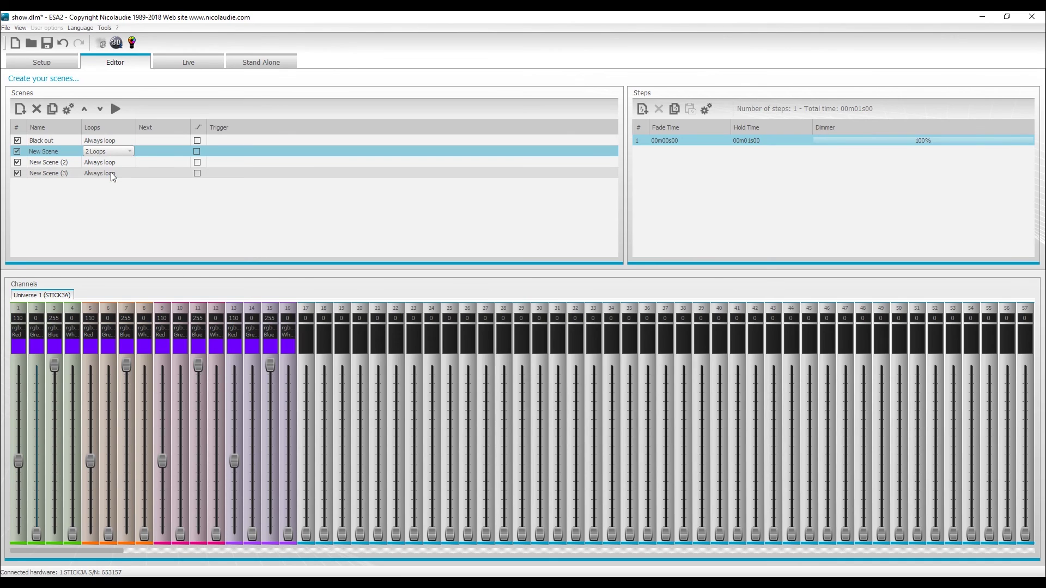
click(145, 152)
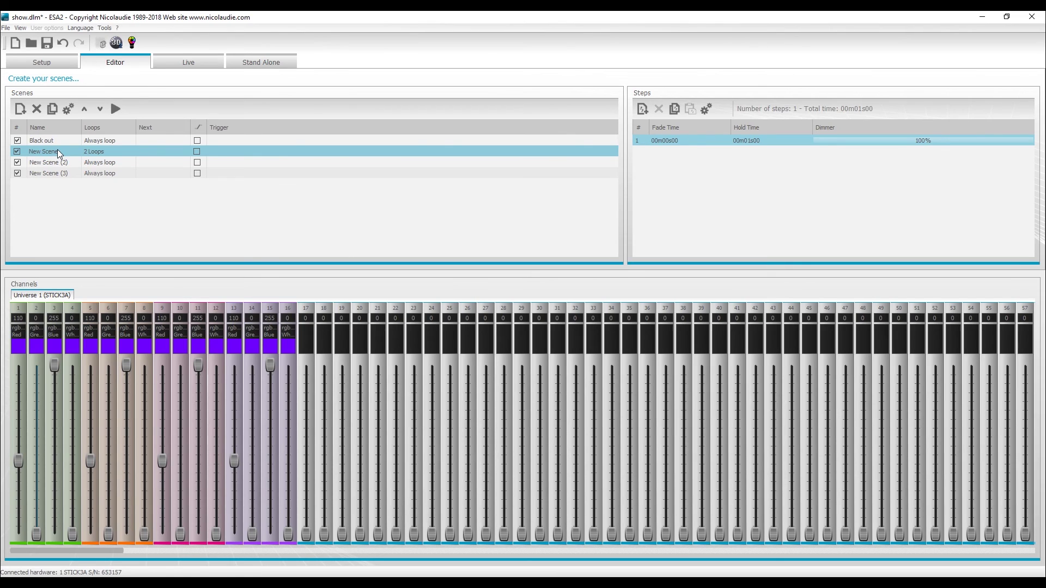
click(165, 147)
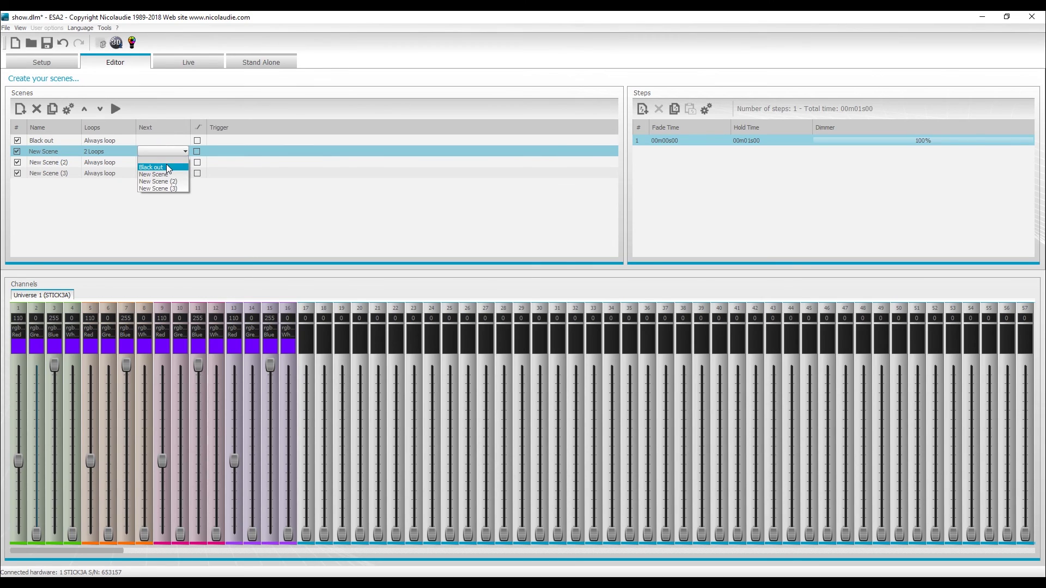
click(174, 182)
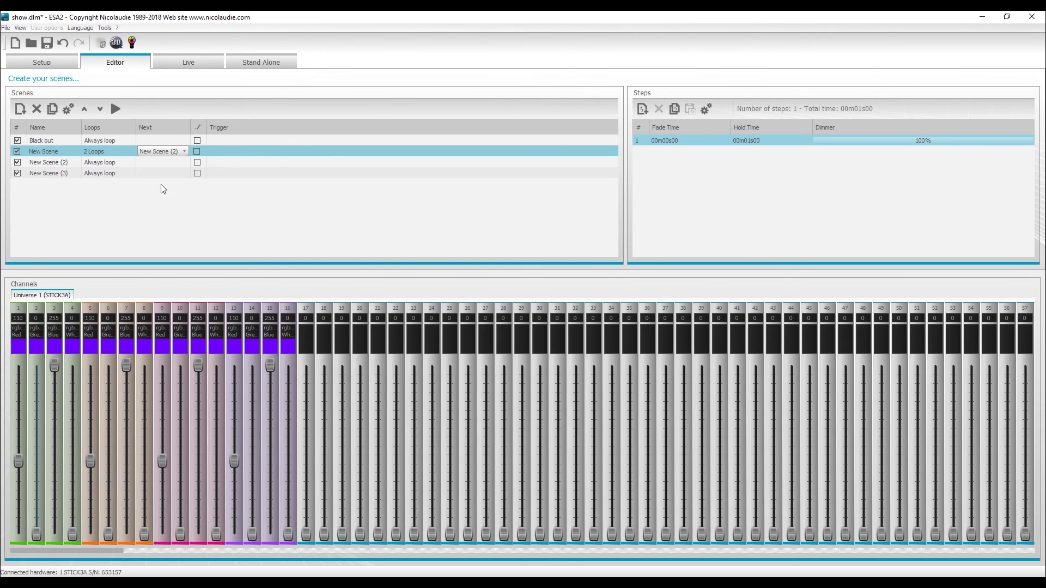
click(153, 198)
- On the Live page, start the show, play New Scene, then switch the output to Black out
click(185, 64)
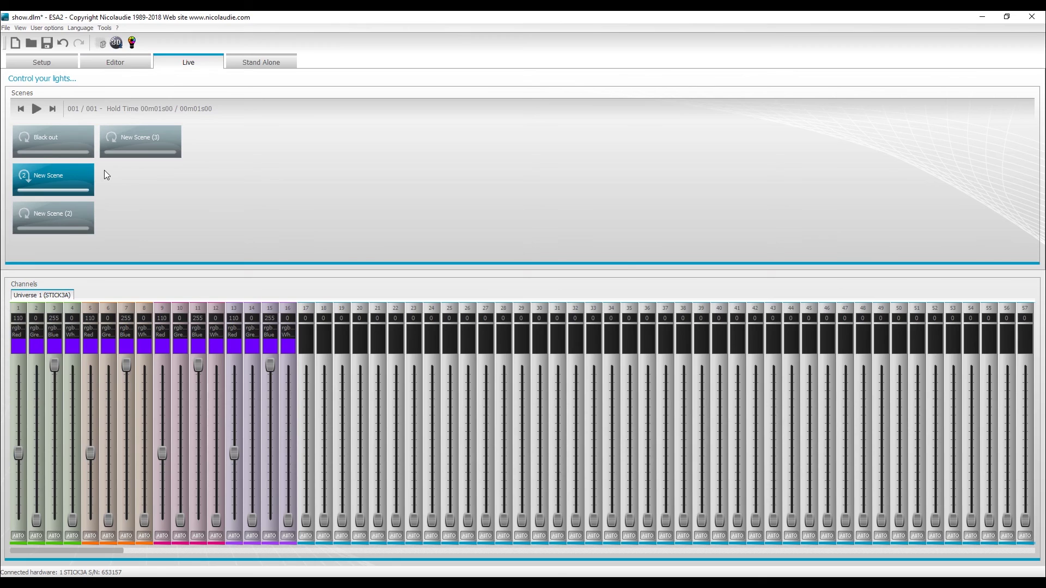
click(39, 110)
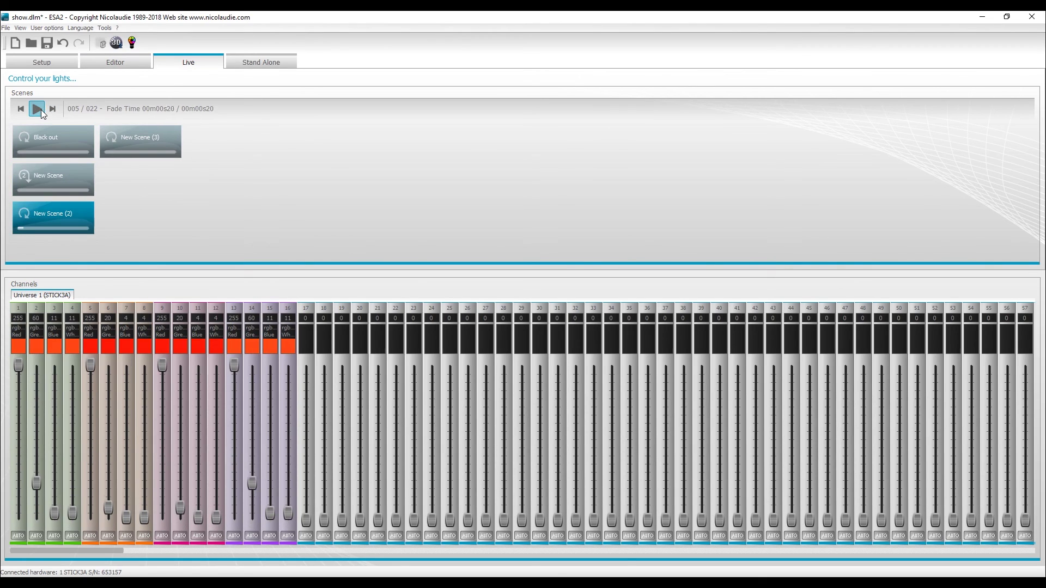
click(76, 182)
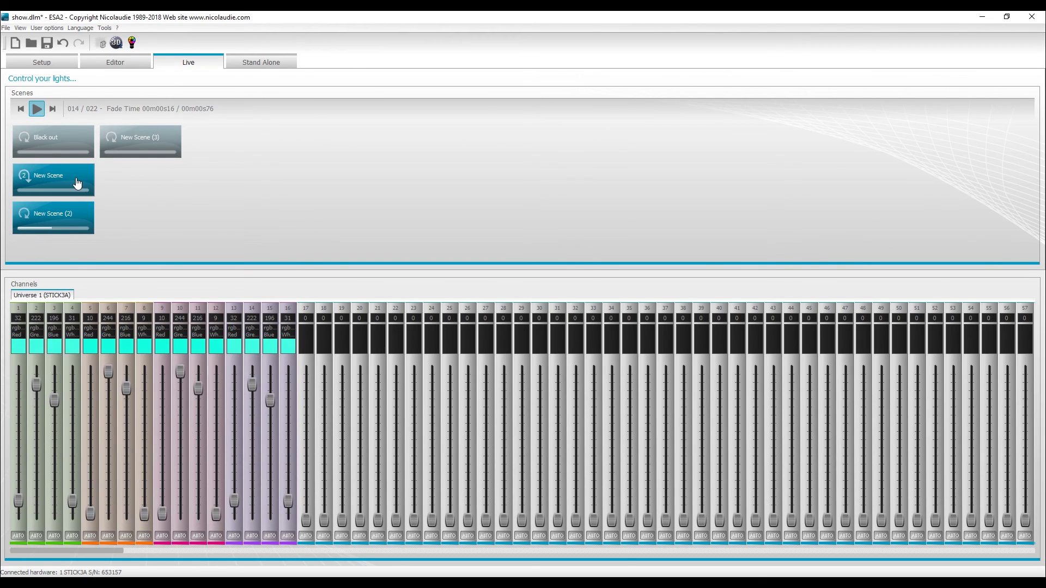
click(81, 185)
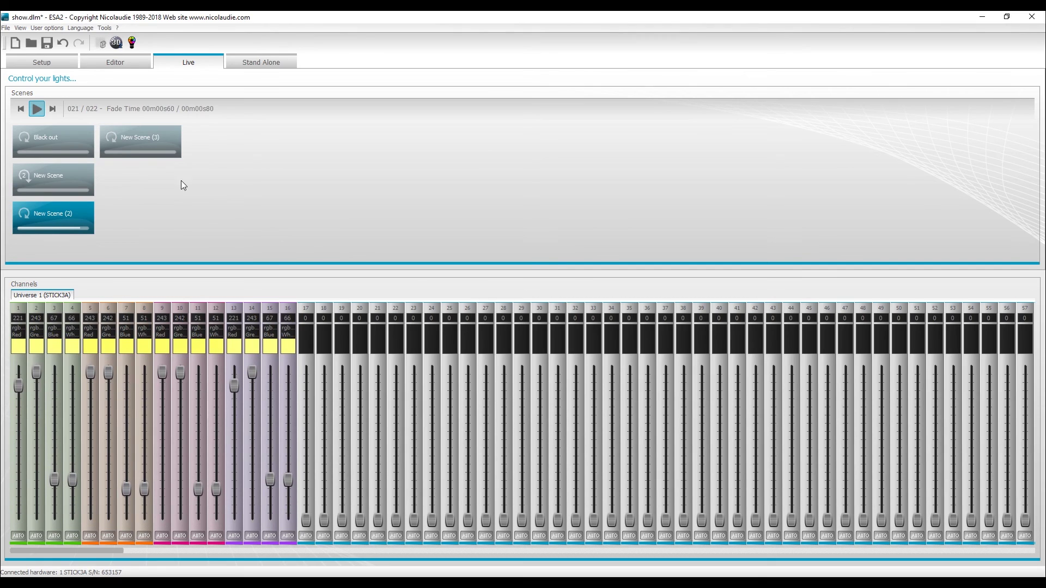
click(66, 140)
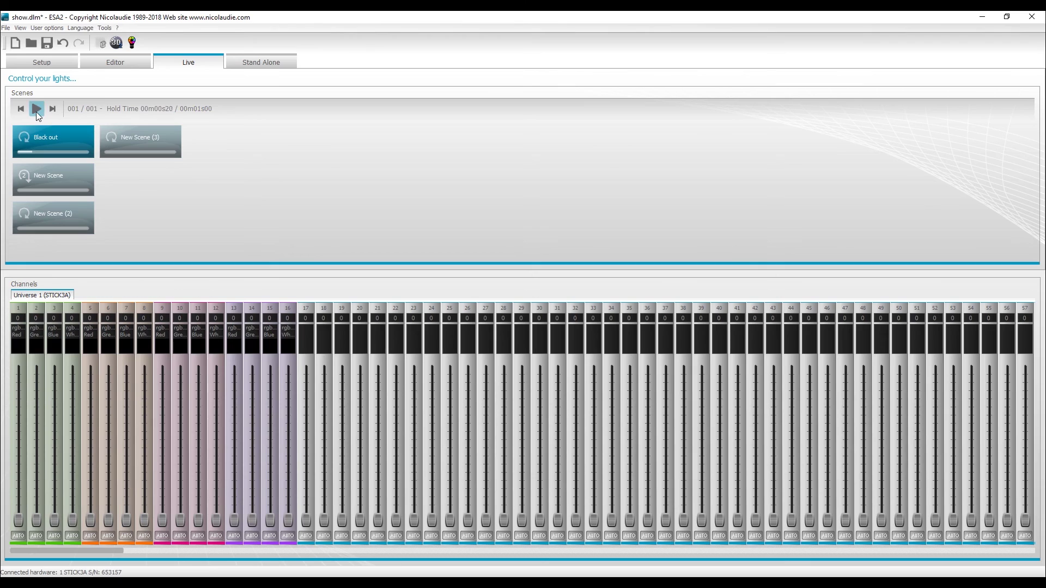
- Restart playback of New Scene to watch it chain into New Scene (2), then return to the Editor
click(36, 110)
click(63, 179)
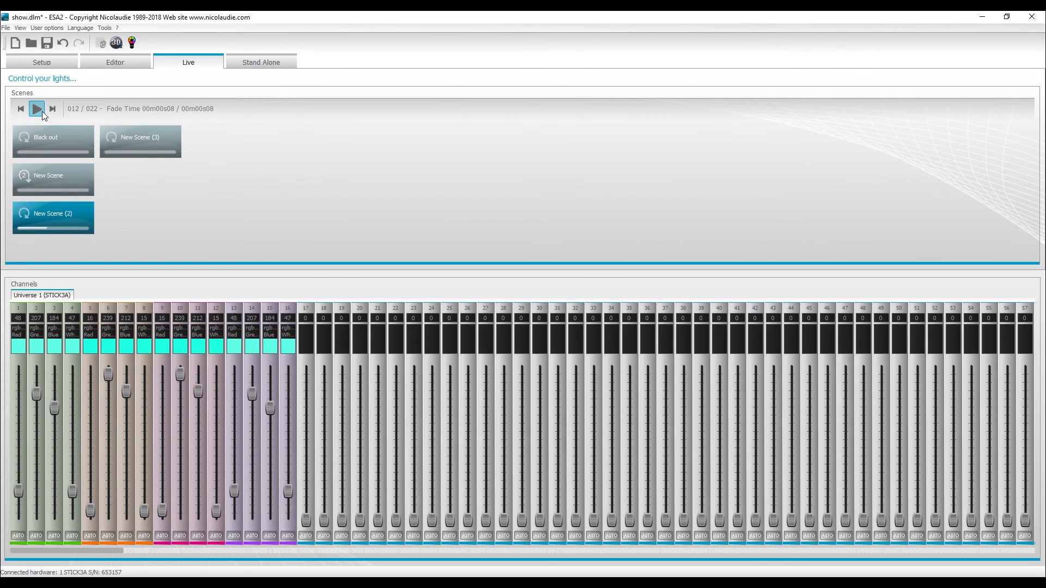
click(113, 69)
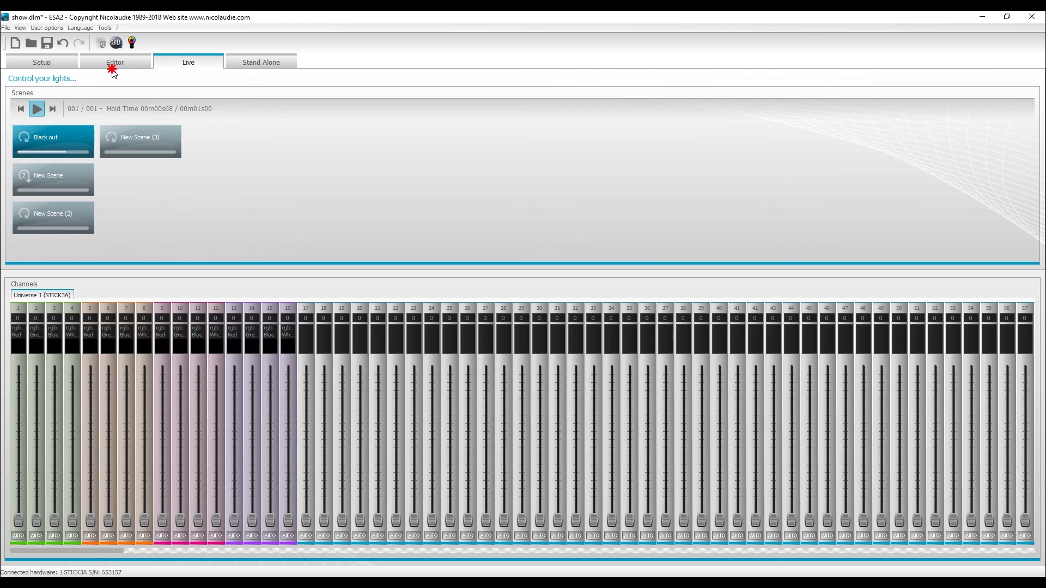
- Clear New Scene's Next scene and change its Loops from 2 to Always loop
click(112, 151)
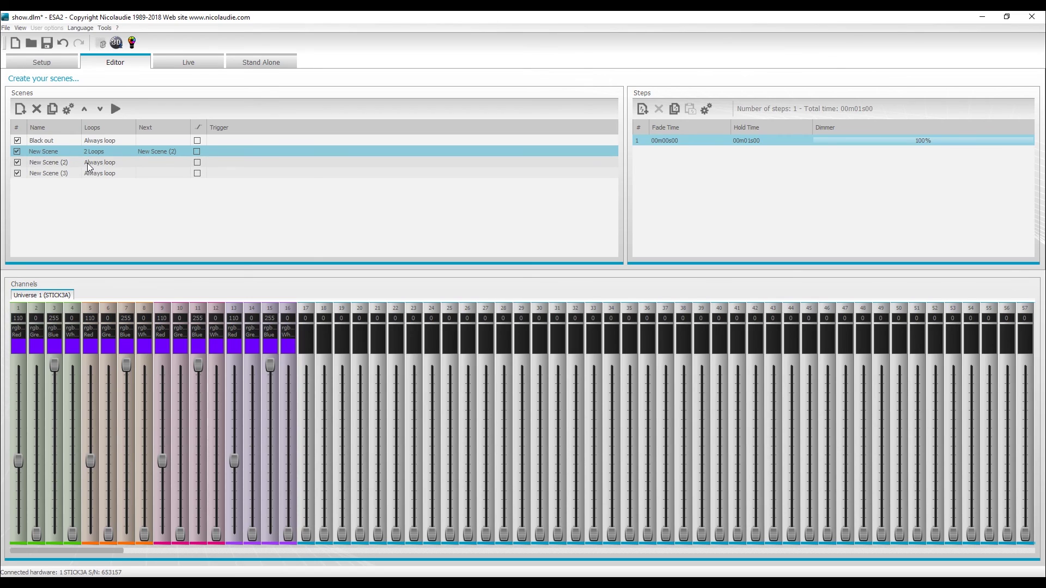
click(146, 153)
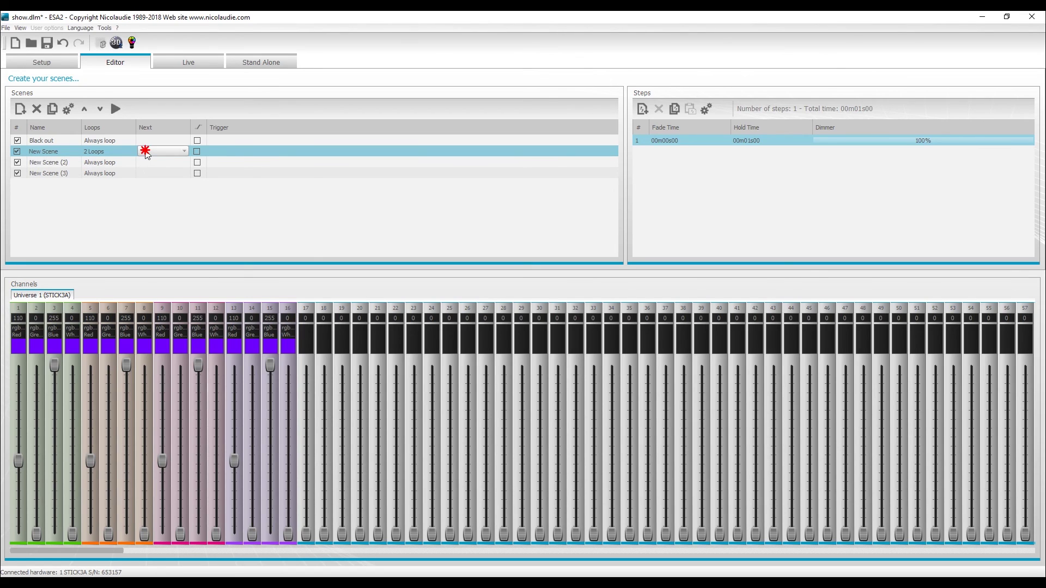
click(178, 152)
click(169, 160)
click(117, 152)
click(113, 158)
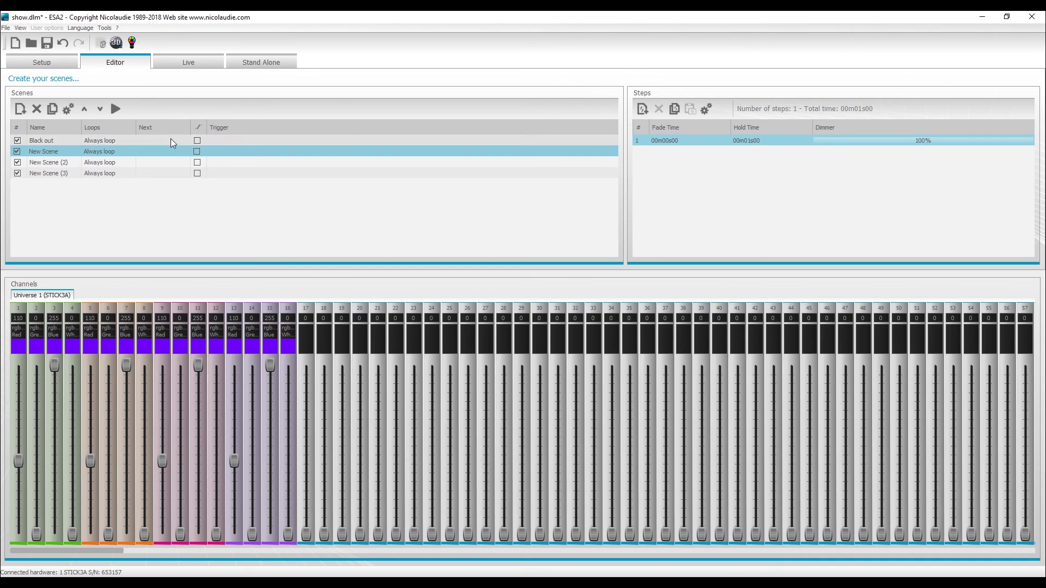
click(97, 163)
click(86, 152)
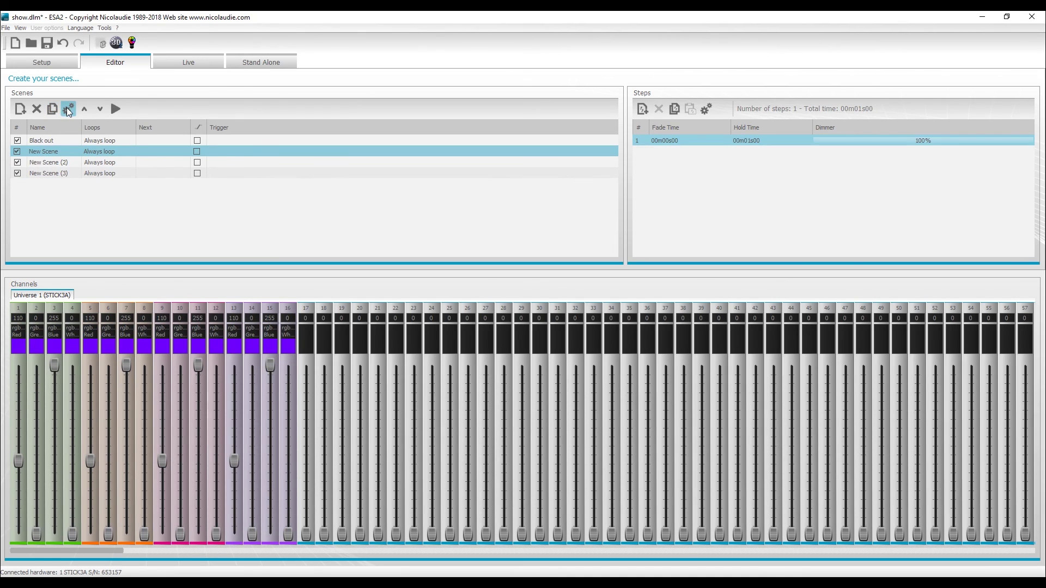
- Open New Scene's Trigger dialog, shift it slightly left, and enable the Time trigger
click(69, 109)
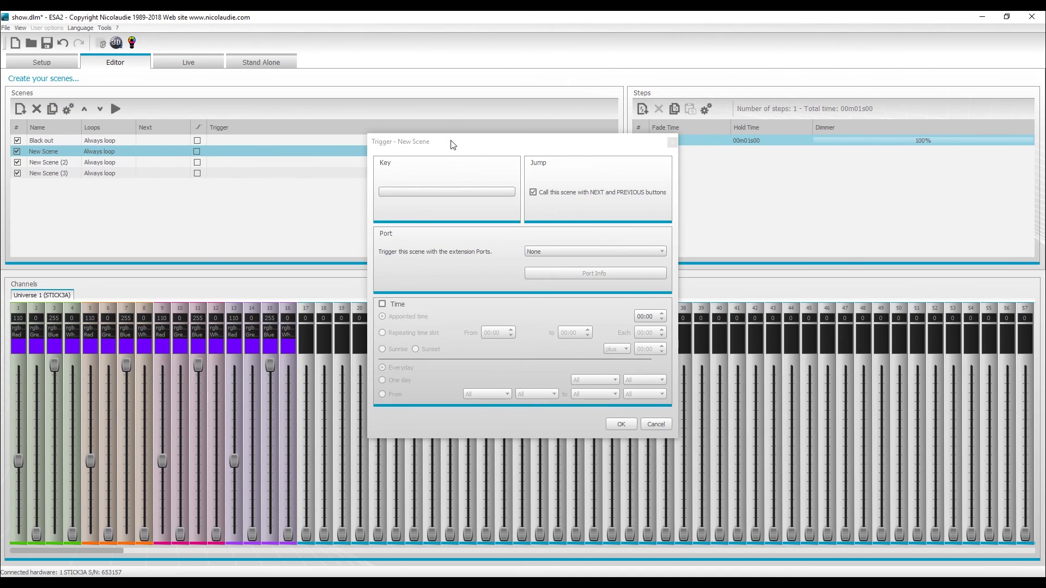
drag(452, 146, 427, 141)
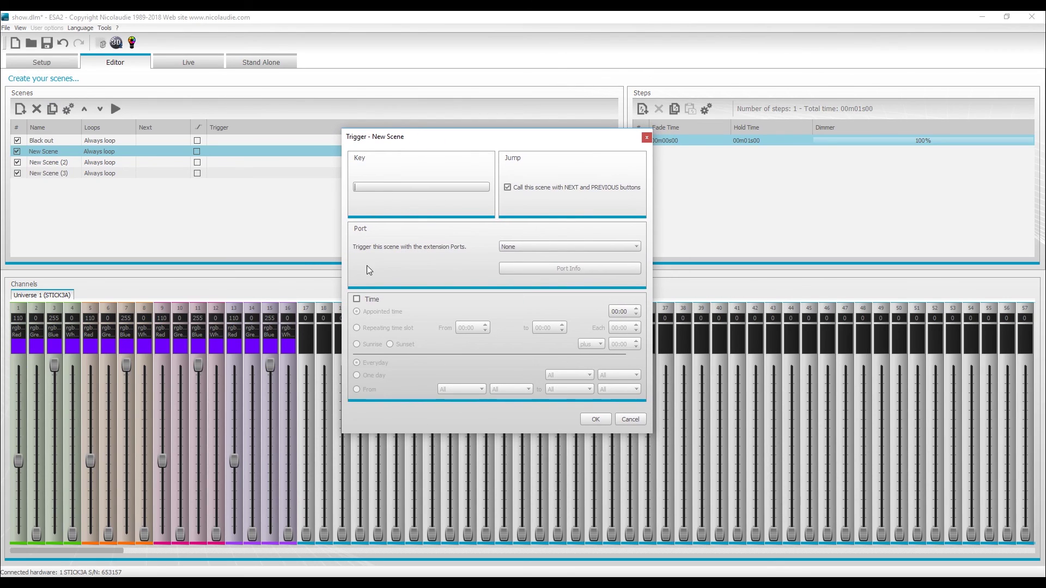
click(358, 299)
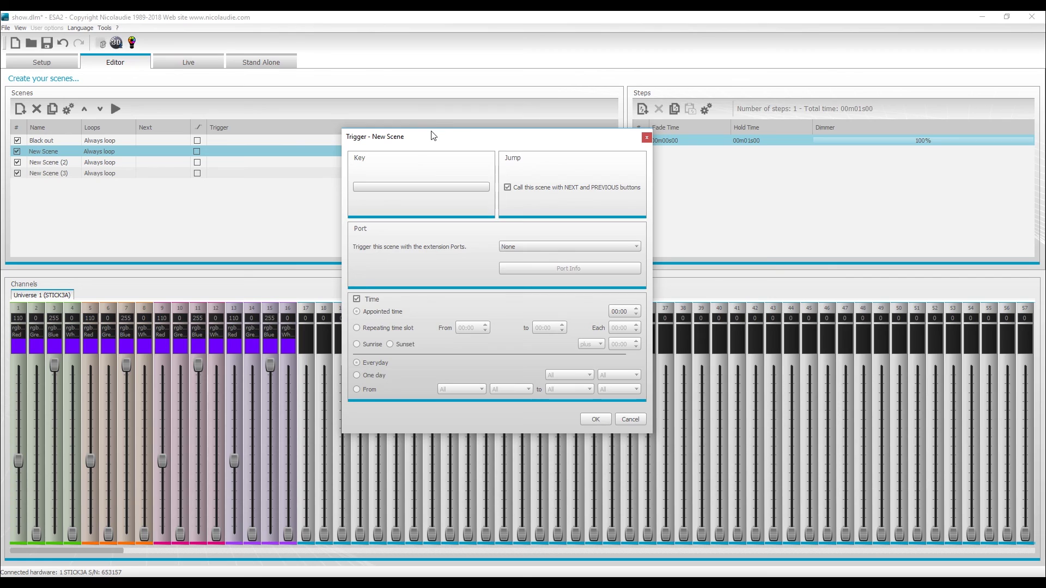
click(357, 300)
click(358, 300)
- Try the Sunrise, Sunset and Appointed time options, settling on a Sunrise trigger
click(372, 346)
click(398, 345)
click(359, 344)
click(367, 312)
click(369, 345)
- Choose the From date-range option and inspect its start and end month and day lists
click(367, 389)
click(460, 390)
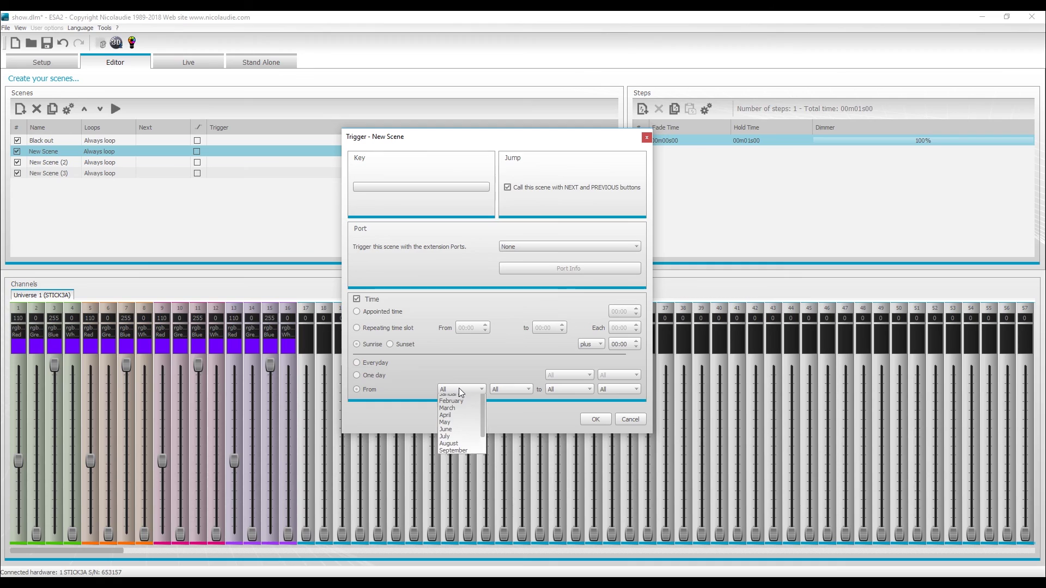
click(459, 389)
click(500, 389)
click(499, 389)
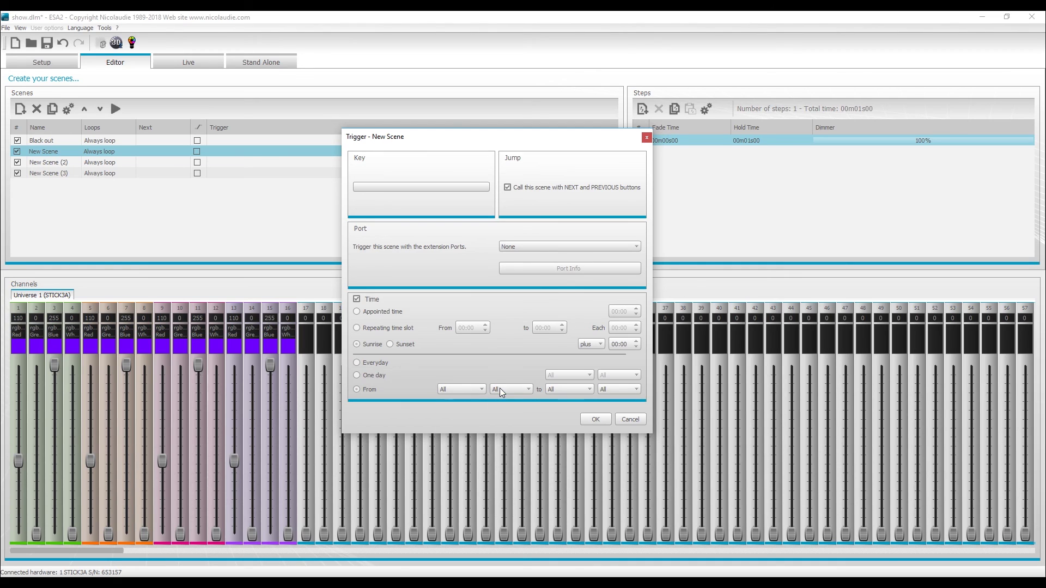
click(554, 390)
click(554, 391)
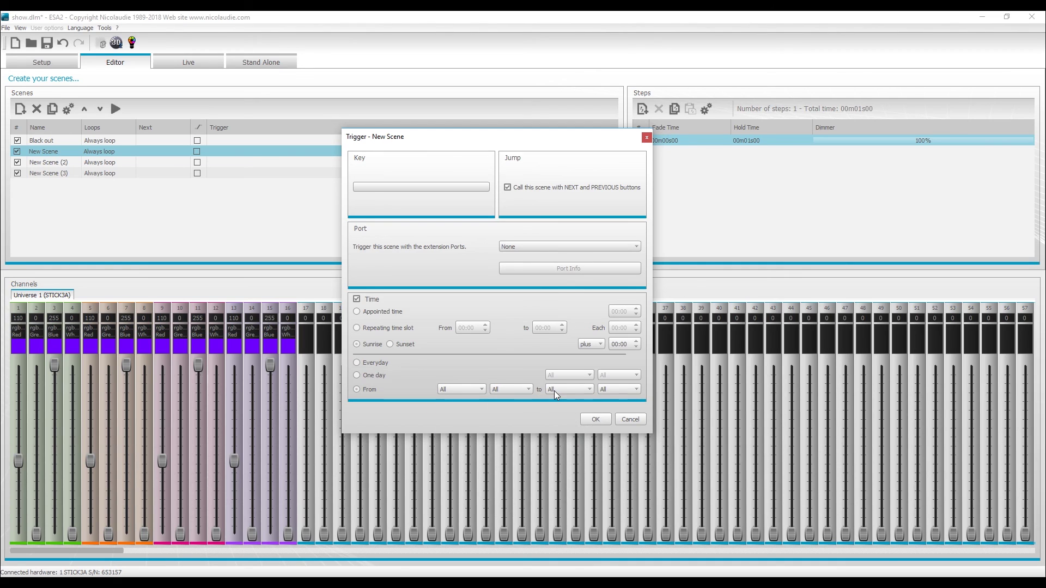
click(612, 390)
click(611, 390)
- Try a One day trigger on January 1, then Every day, then the date range again
click(366, 377)
click(580, 377)
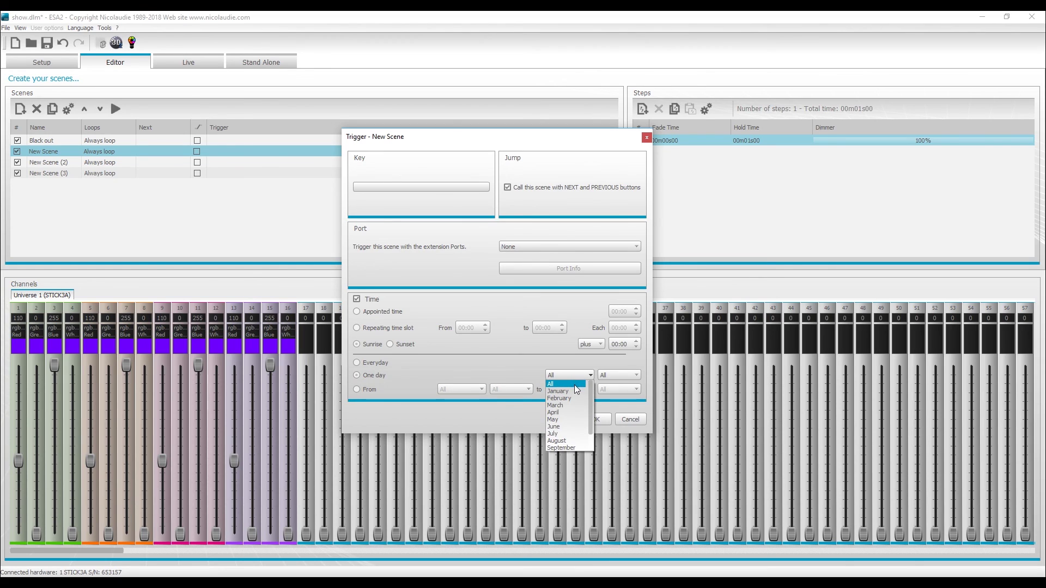
click(576, 391)
click(621, 376)
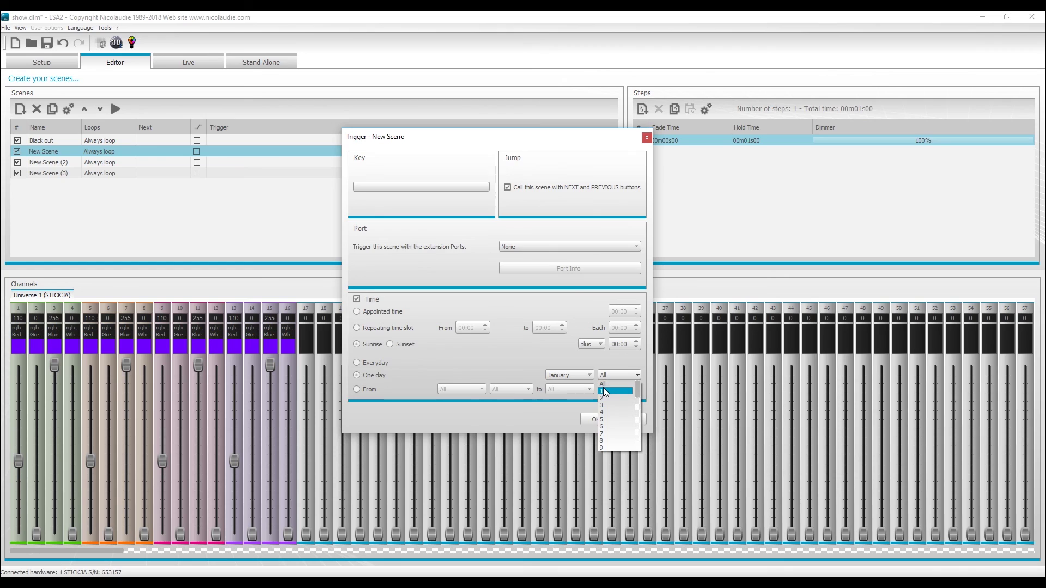
click(602, 391)
click(509, 361)
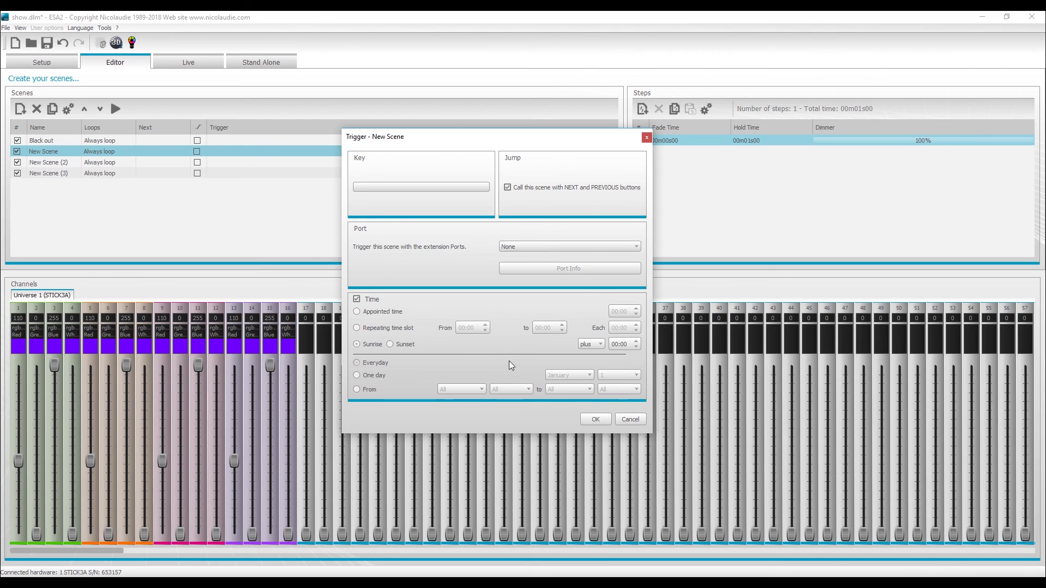
click(372, 376)
click(368, 388)
- Try Repeating time slot, Appointed time and Sunrise, then untick Time and confirm with OK
click(385, 327)
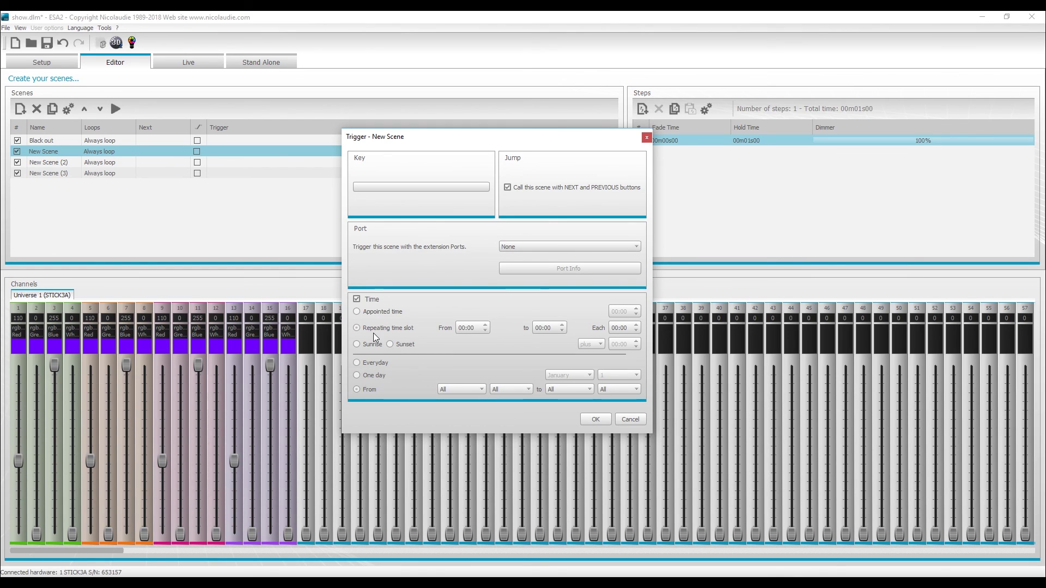
click(369, 314)
click(368, 328)
click(370, 314)
click(403, 347)
click(356, 298)
click(356, 300)
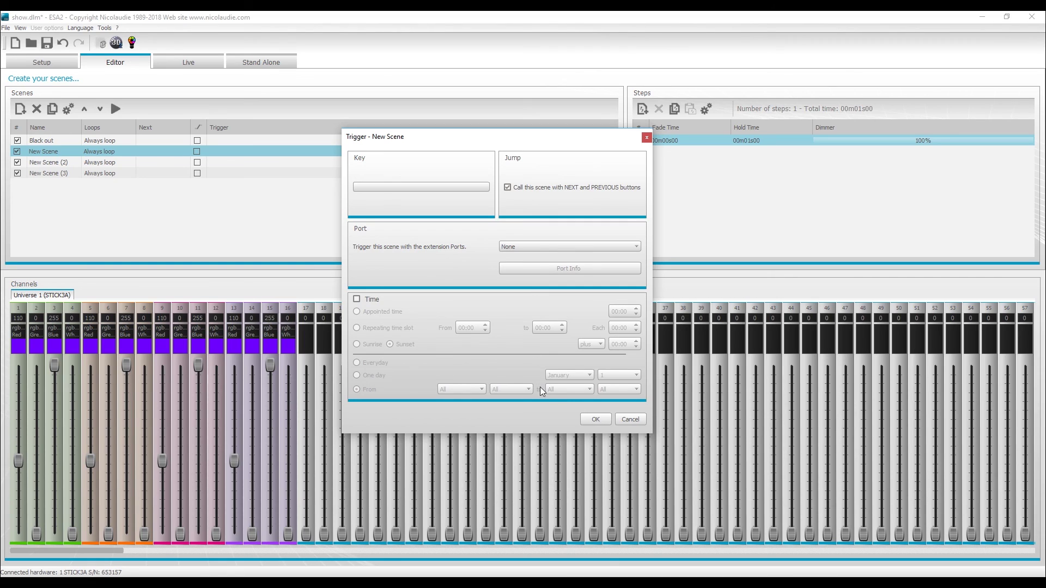
click(593, 421)
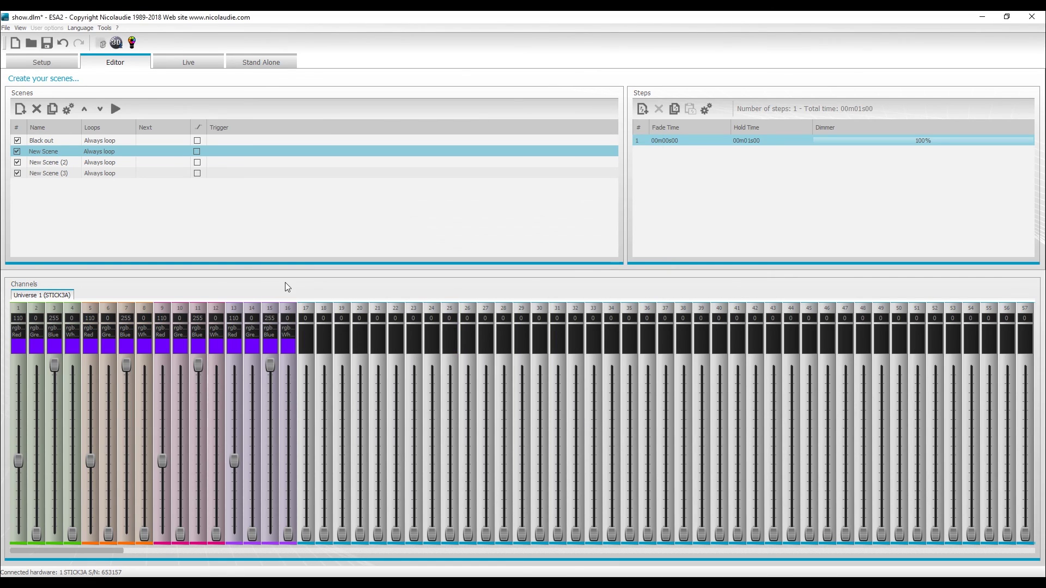
- On the Live page, play New Scene (2), New Scene (3), New Scene, New Scene (2), then Black out
click(183, 64)
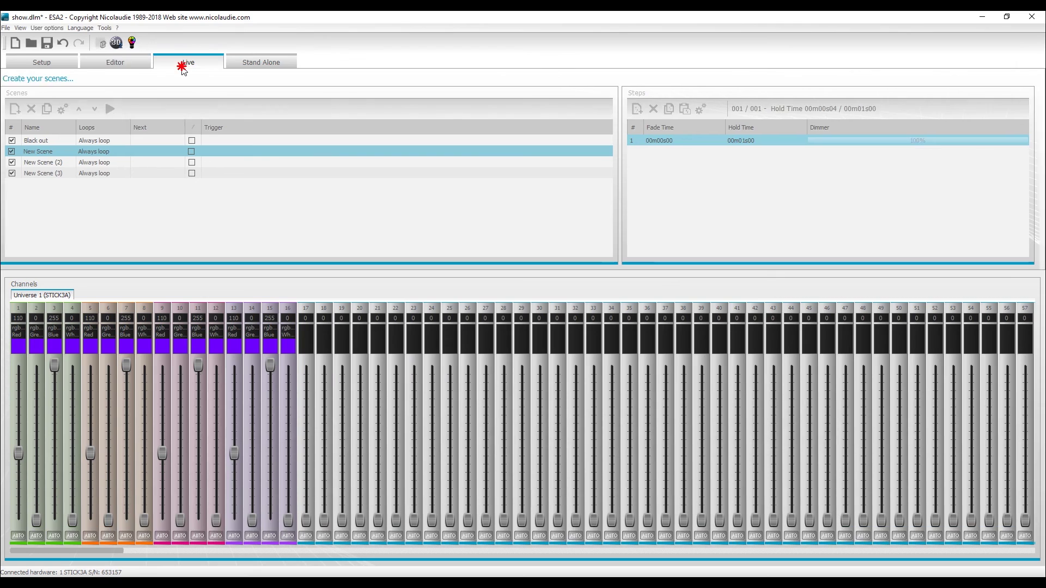
click(77, 217)
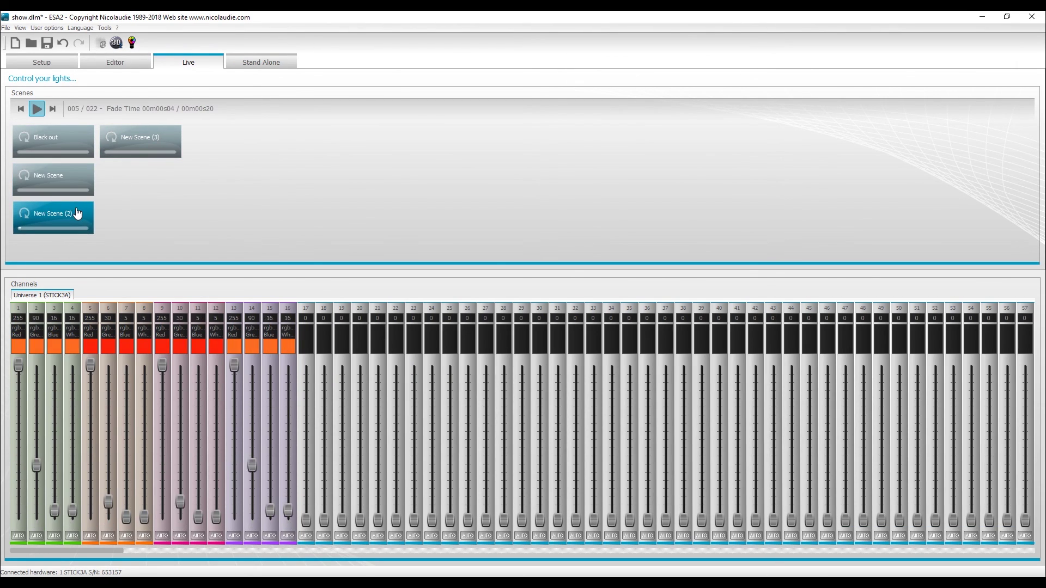
click(129, 152)
click(57, 183)
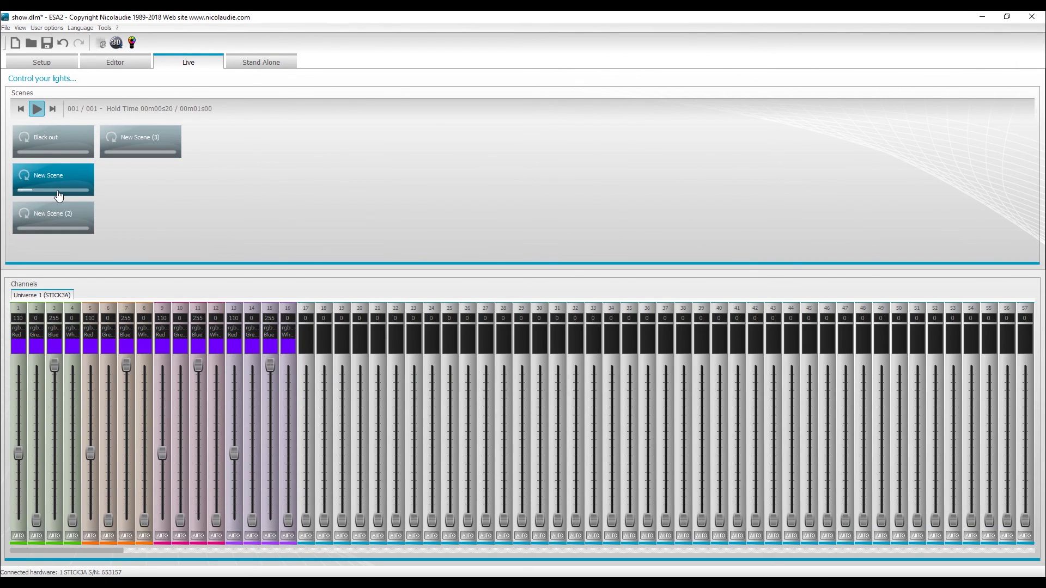
click(58, 221)
click(71, 150)
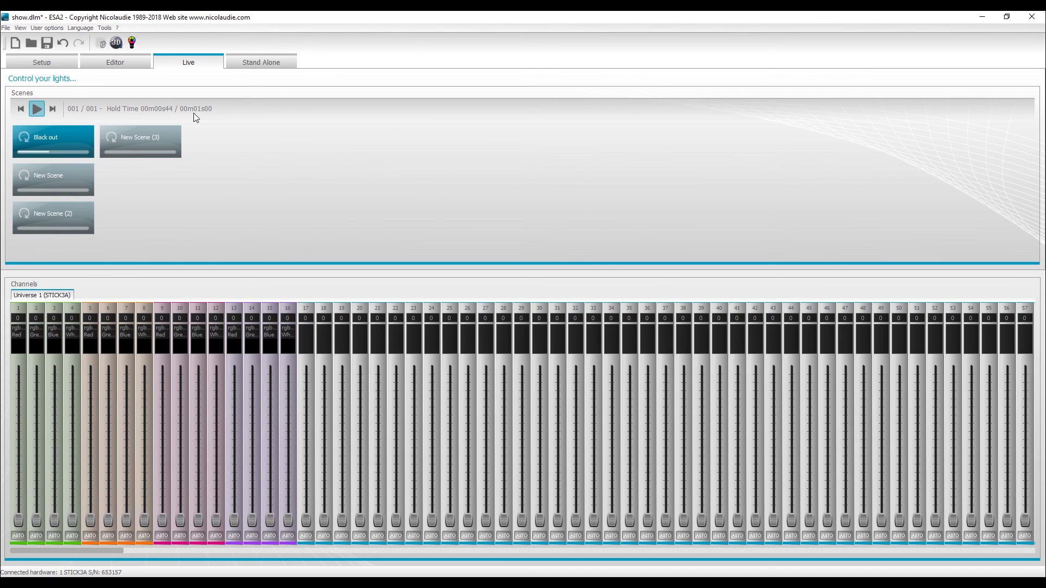
click(246, 63)
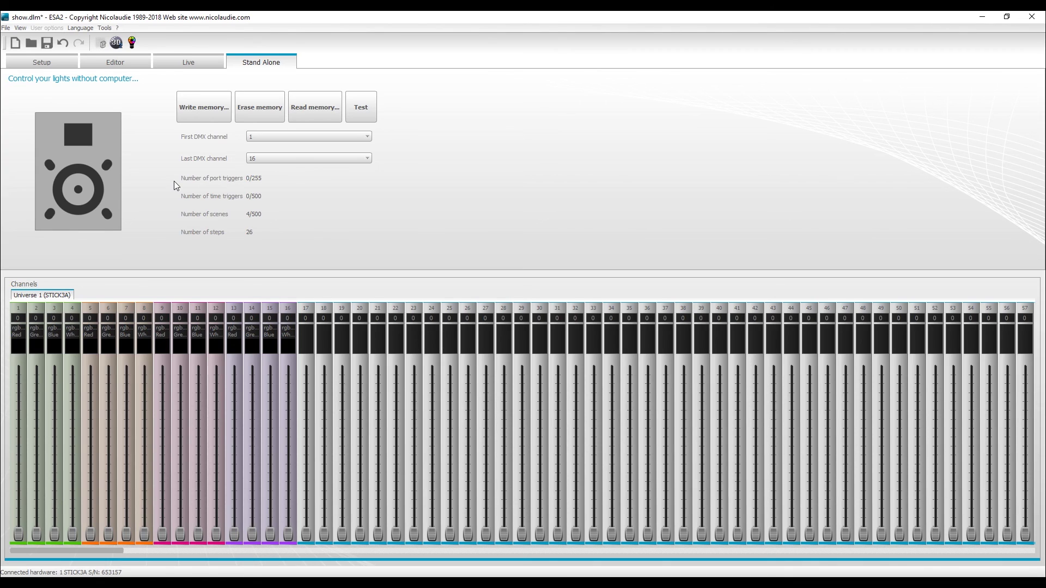
- Write the 4 scenes and 26 steps to stand-alone memory and acknowledge the success message
click(195, 118)
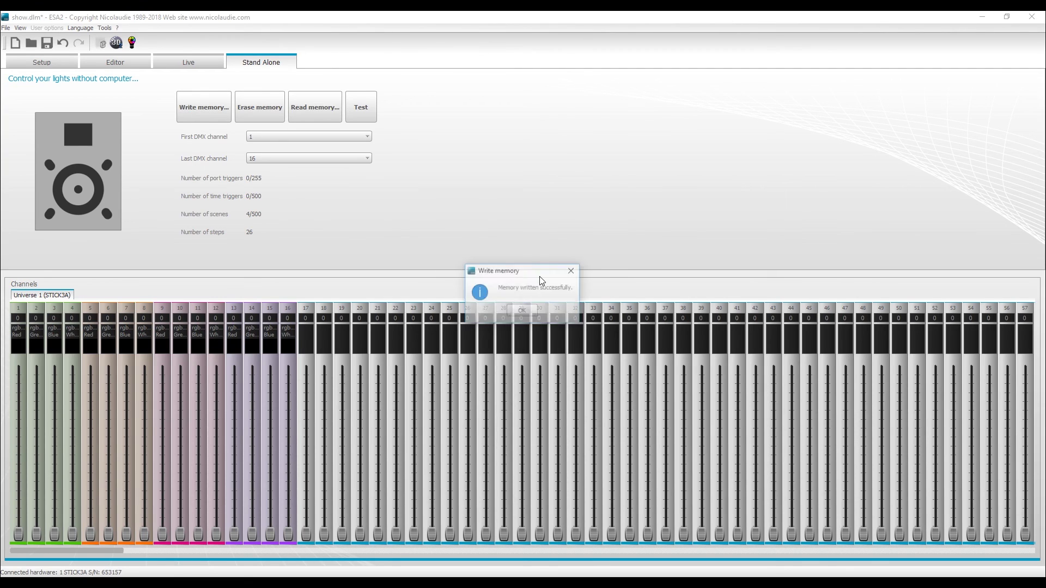
click(521, 311)
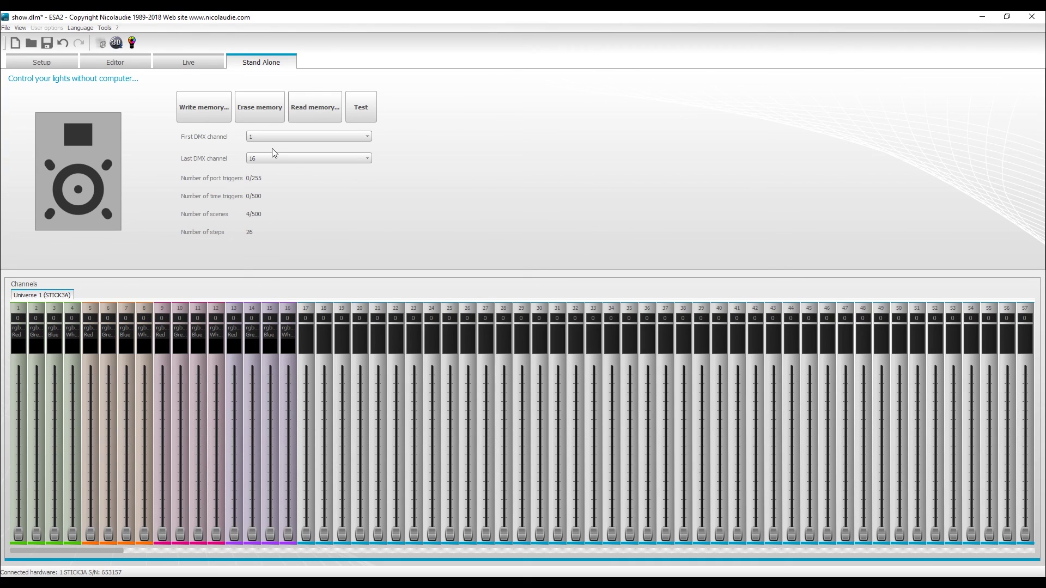
- Run a test of the show stored in stand-alone memory, then stop it
click(365, 114)
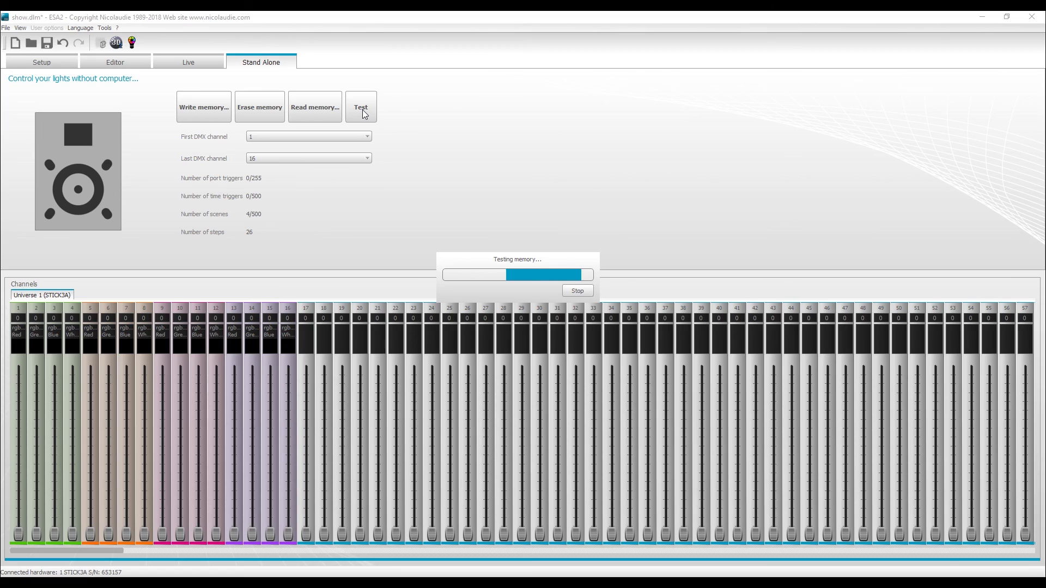
click(578, 292)
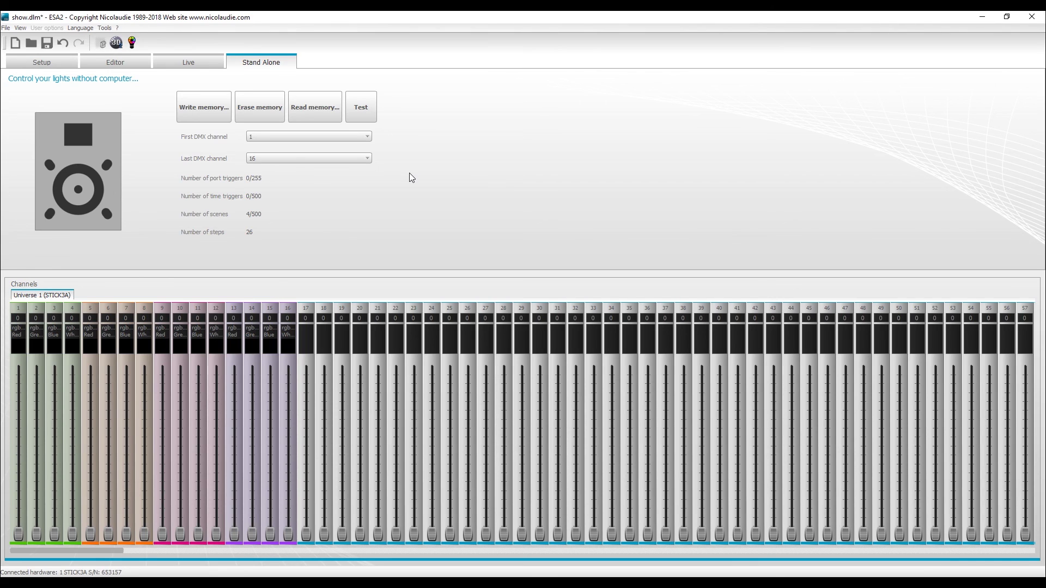
- Visit the Setup page, then return to the Editor listing Black out and the three New Scenes
click(67, 63)
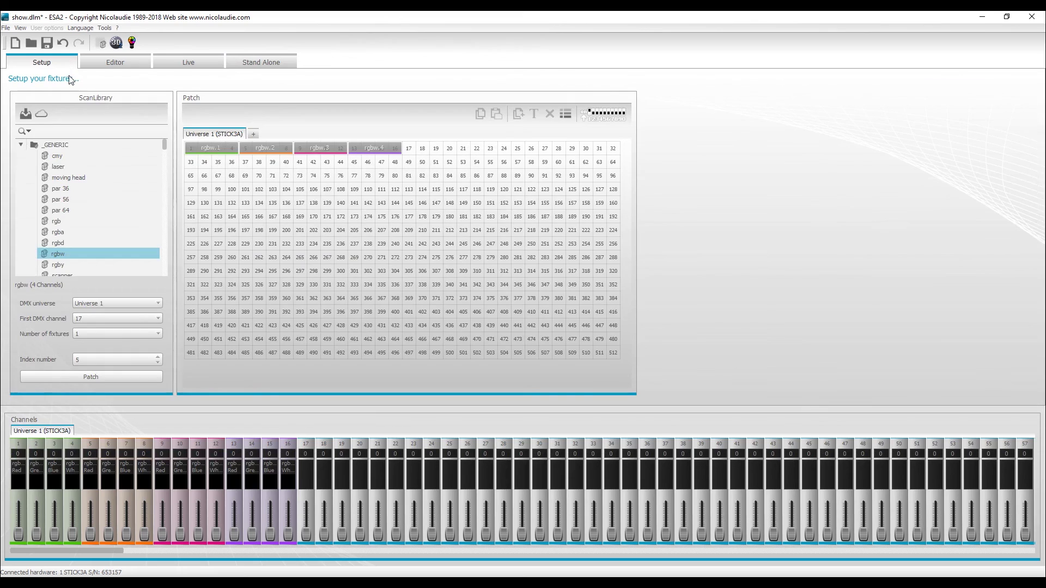
click(127, 64)
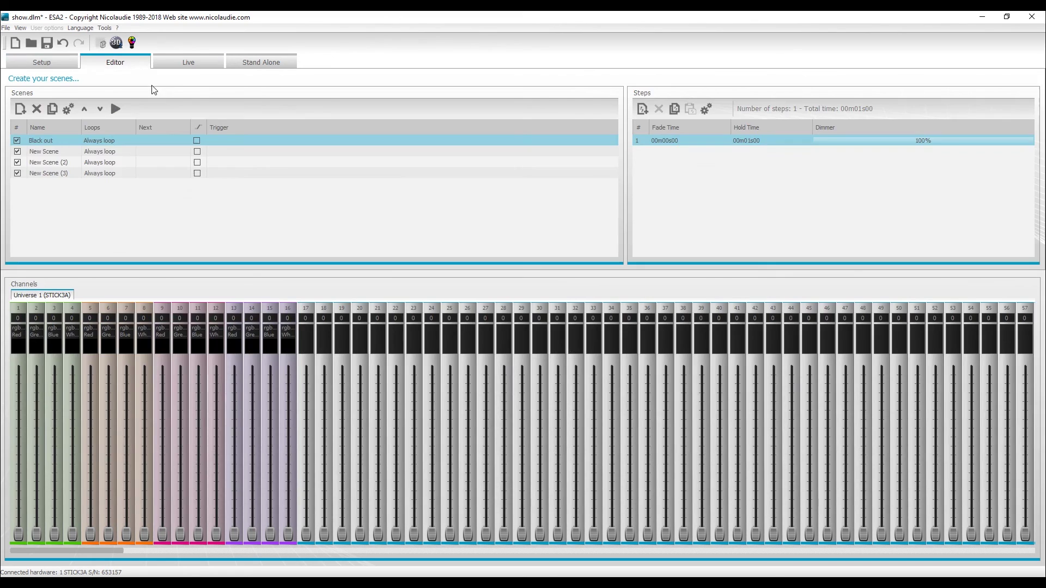